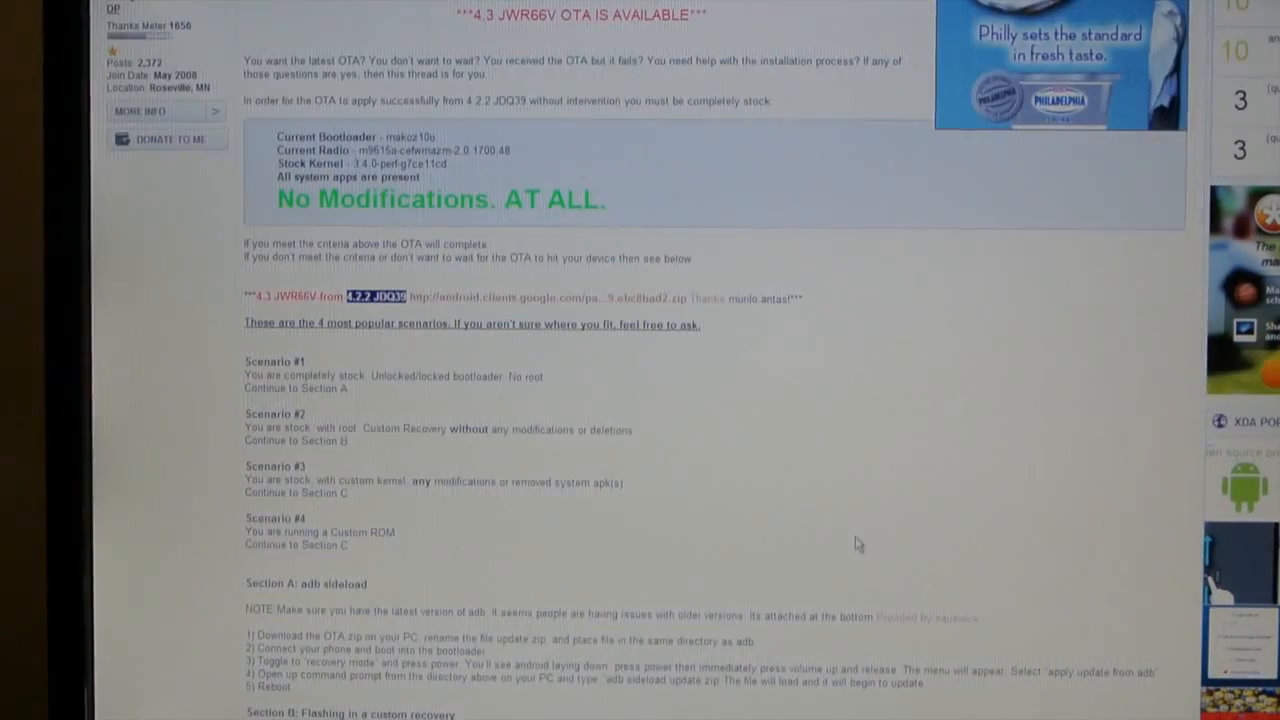
scroll(855, 536, down, 1)
scroll(855, 536, down, 2)
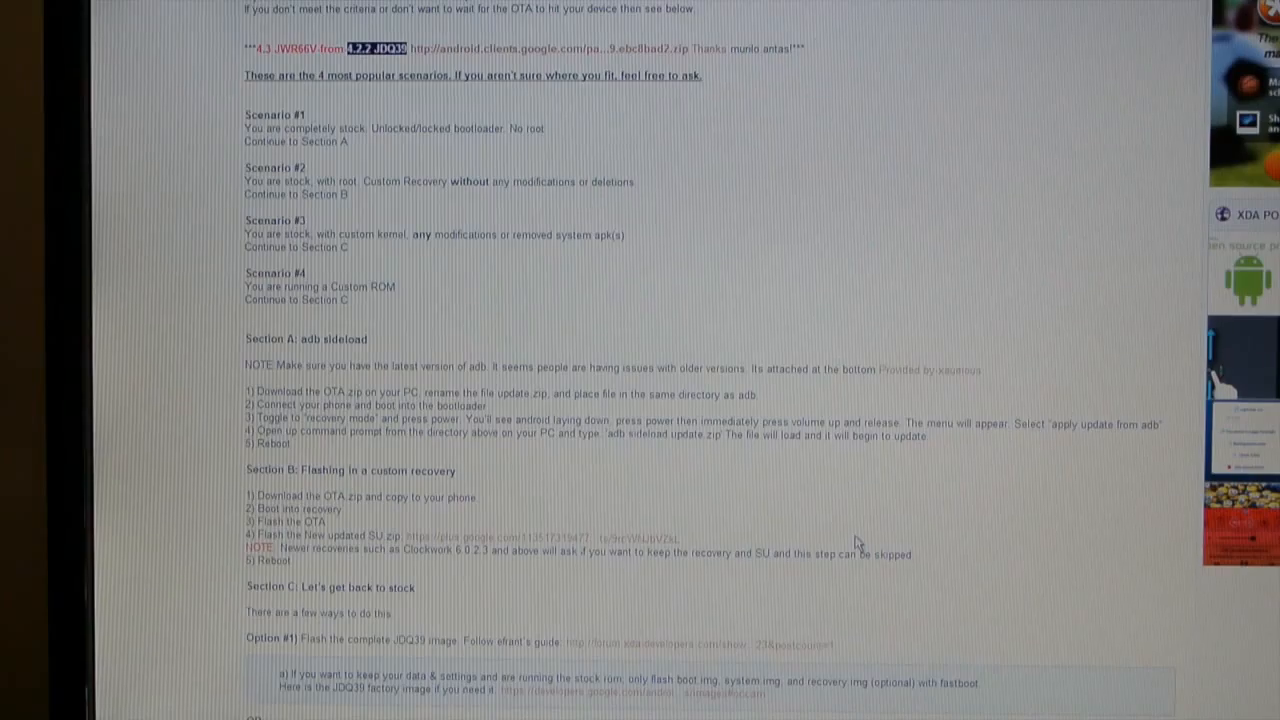
scroll(855, 540, down, 1)
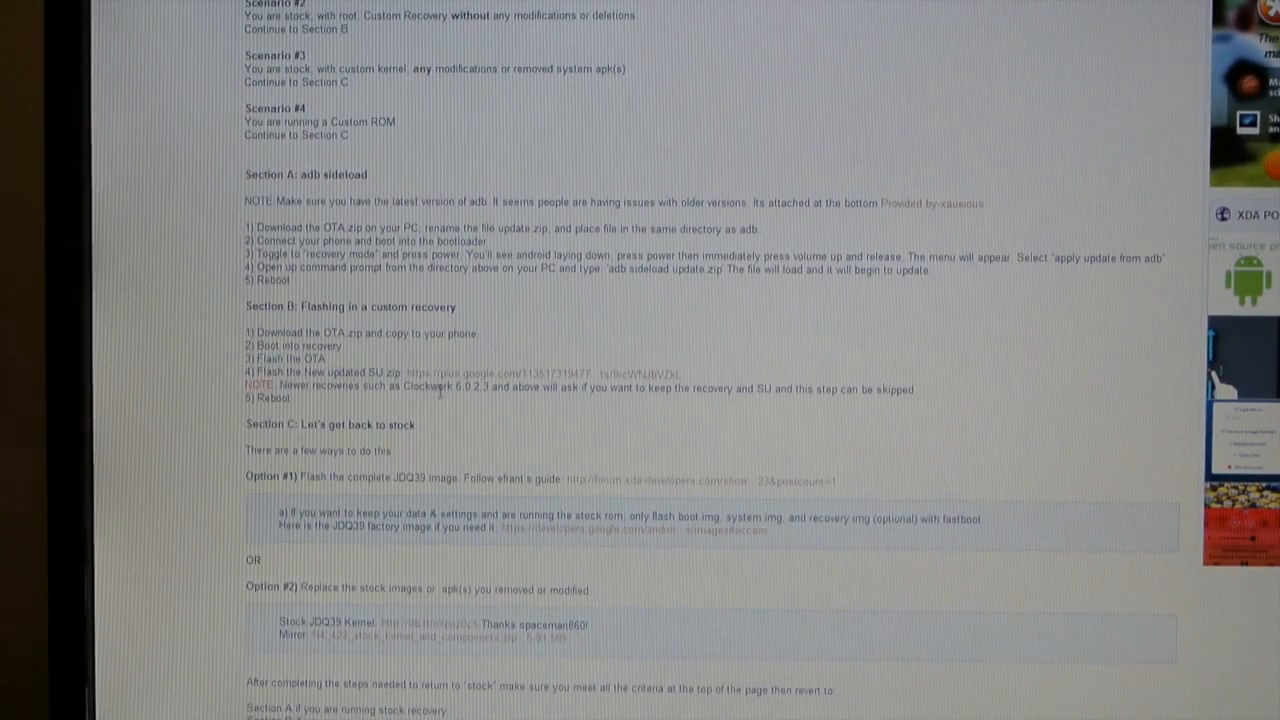
scroll(590, 450, down, 2)
scroll(590, 450, up, 3)
scroll(590, 450, up, 4)
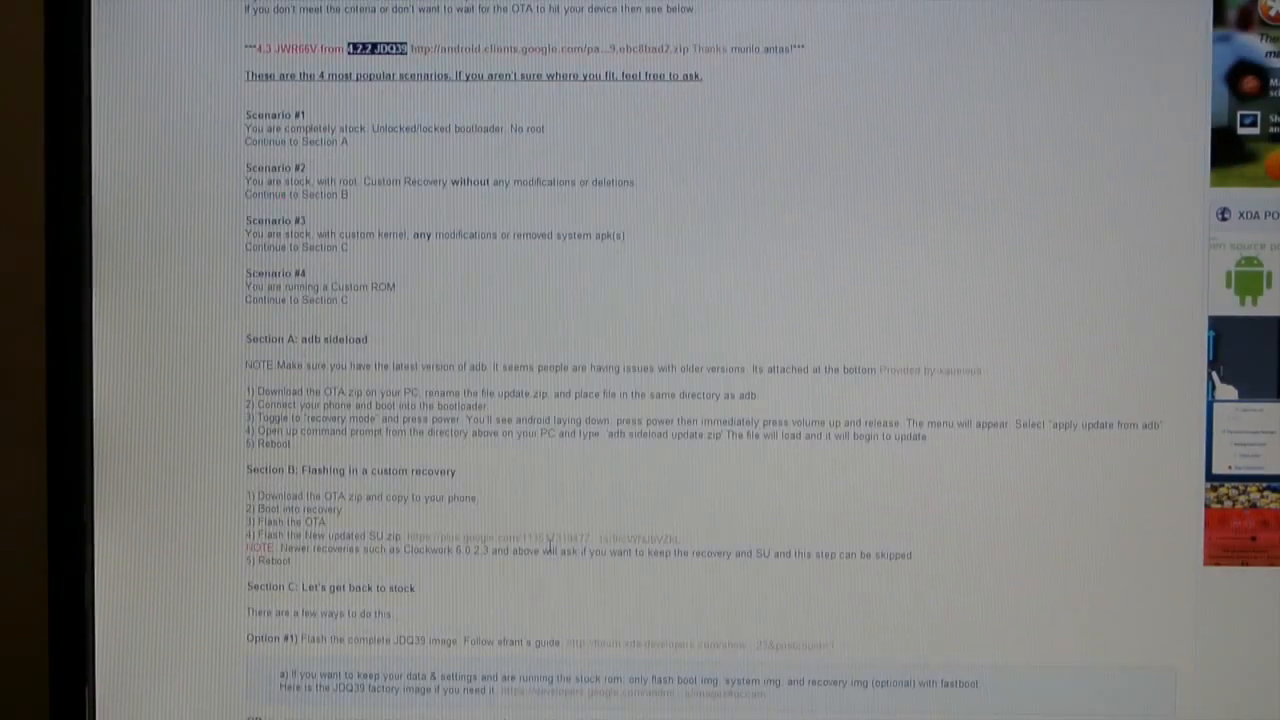
scroll(525, 545, down, 5)
scroll(540, 550, down, 5)
scroll(554, 553, down, 5)
scroll(555, 553, down, 5)
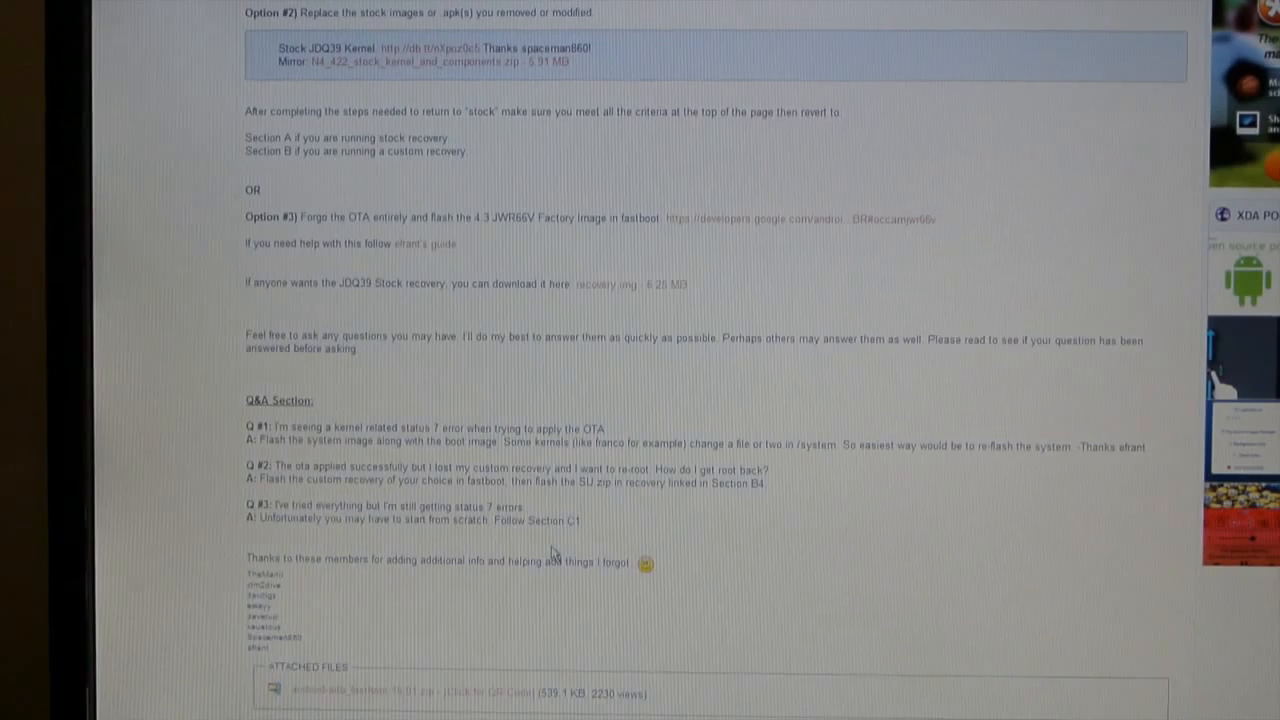
scroll(555, 553, down, 3)
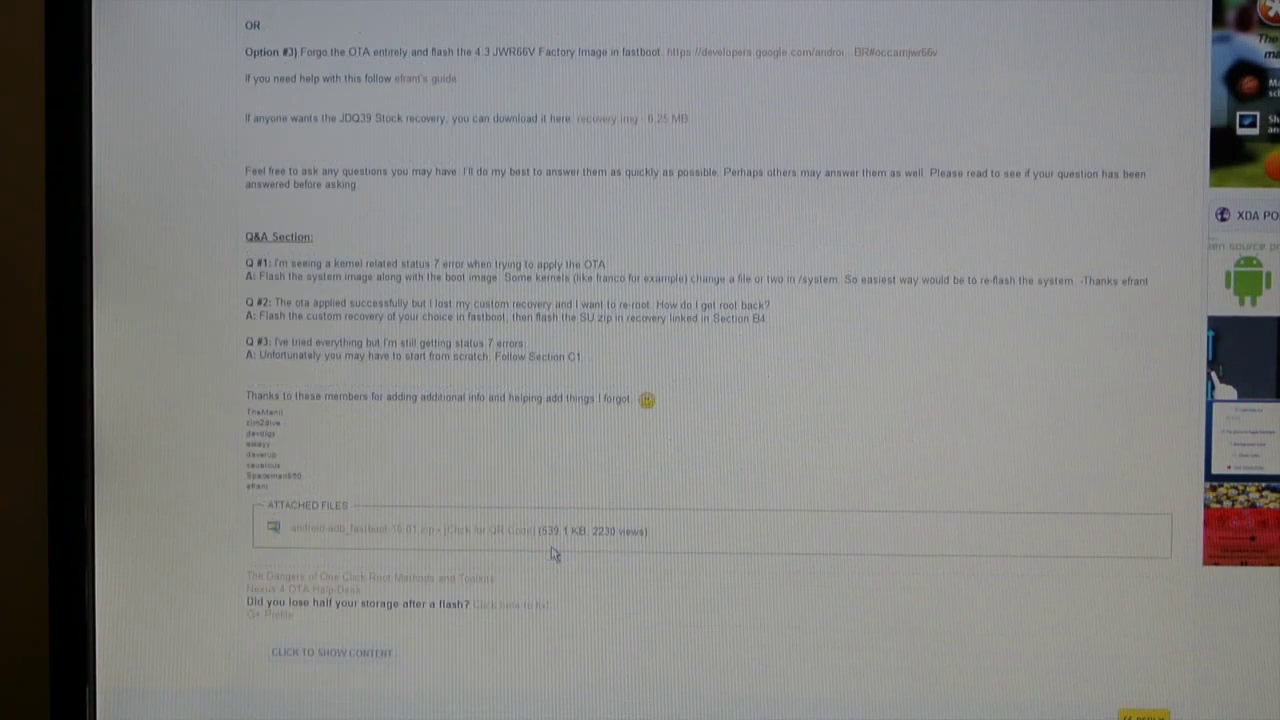
Step: Download the android-adb_fastboot-16.01.zip attachment from the XDA 4.3 OTA thread
click(388, 535)
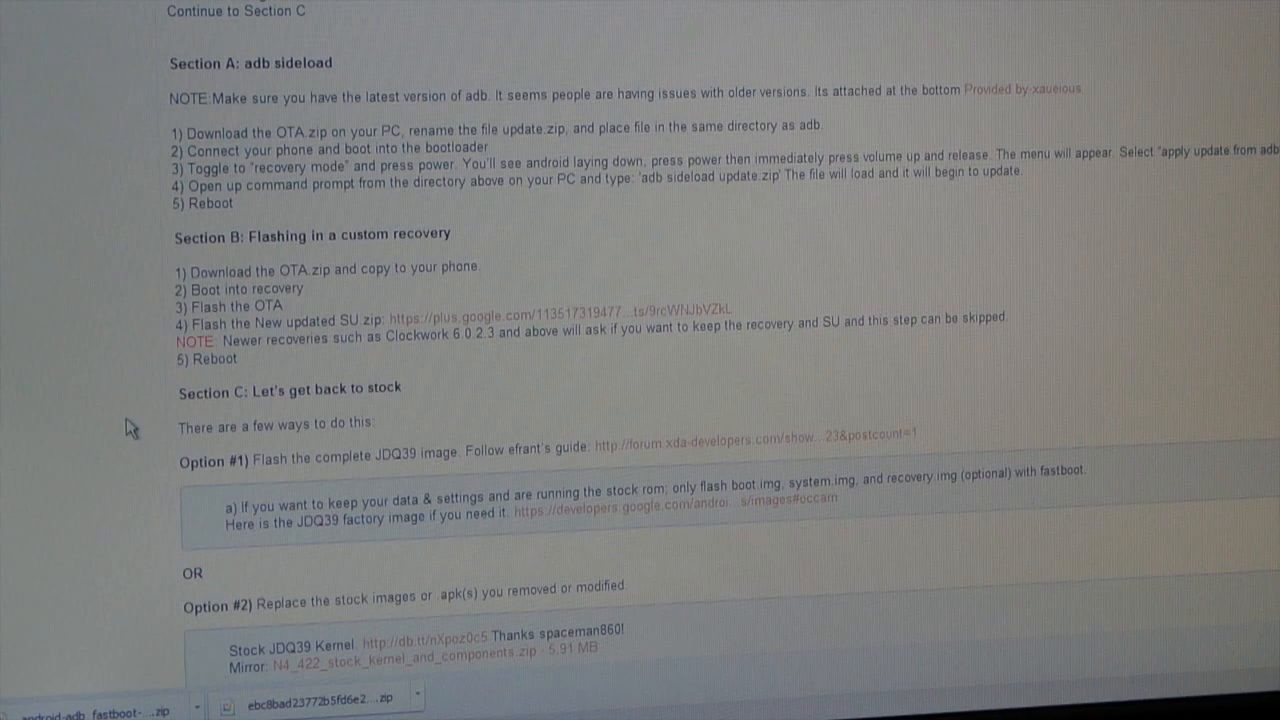
Step: Rename the downloaded 4.3 OTA zip in Downloads to update.zip and close the folder window
click(417, 700)
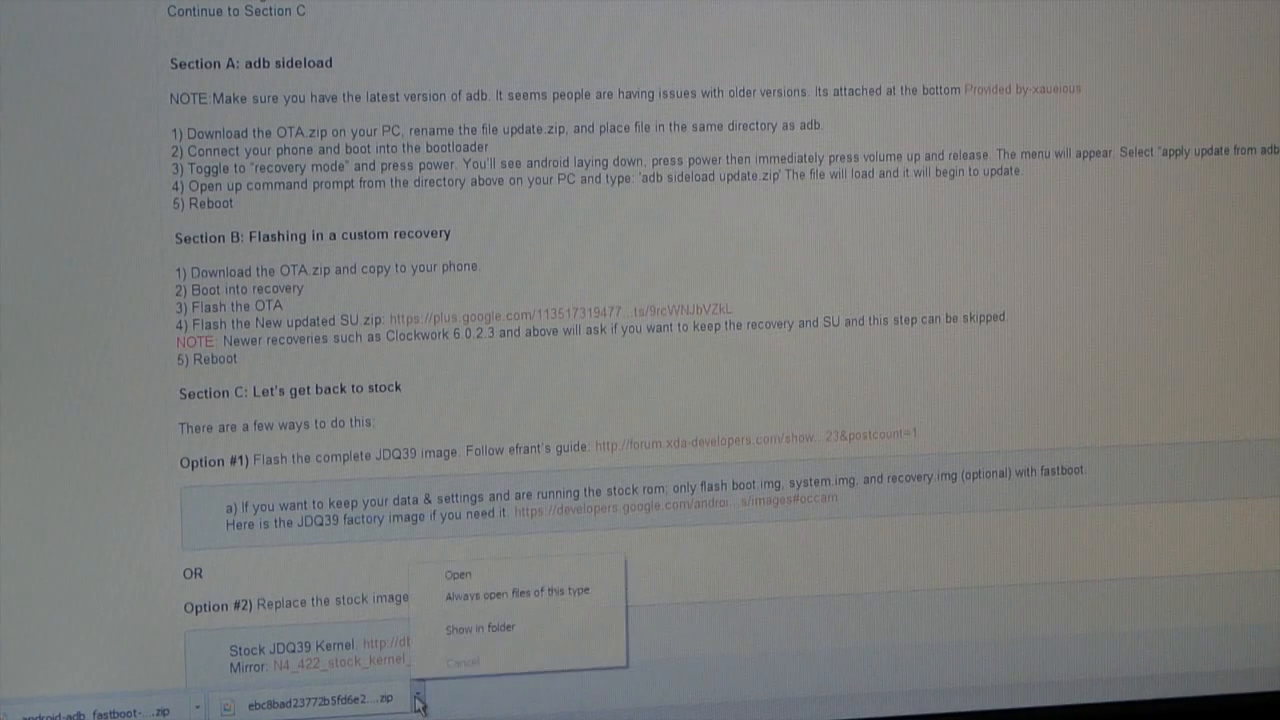
click(480, 628)
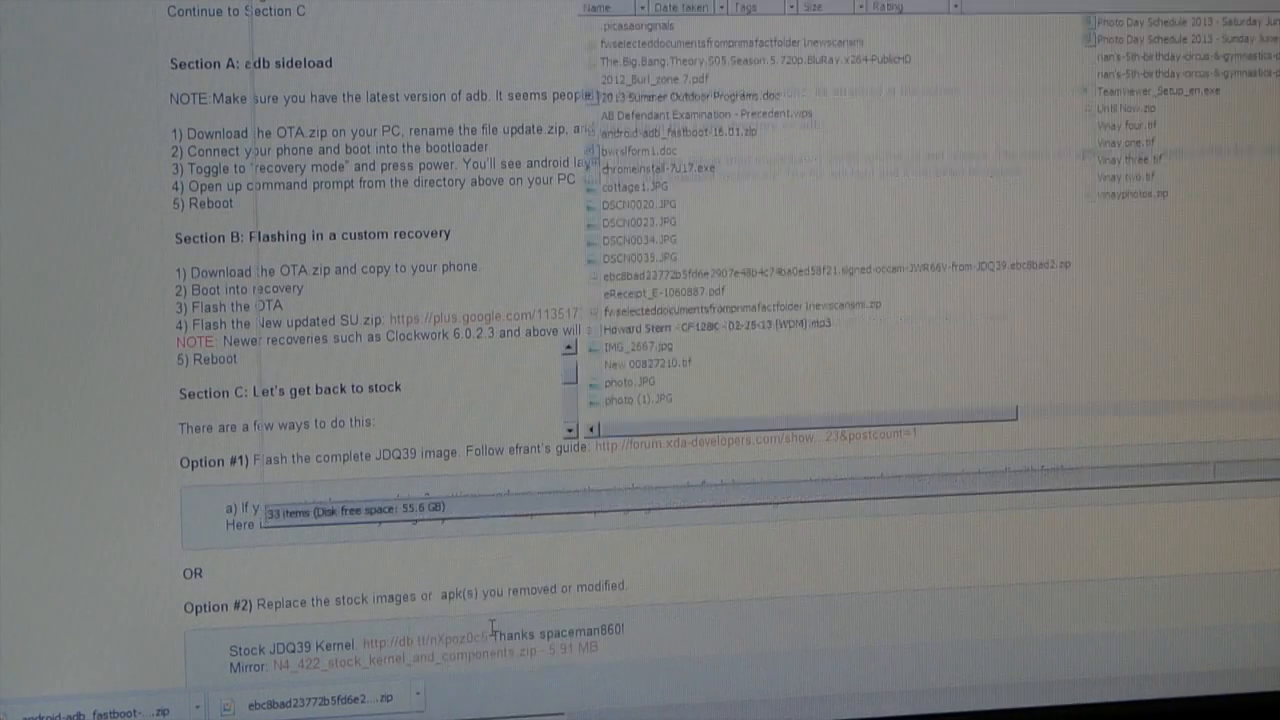
right_click(860, 272)
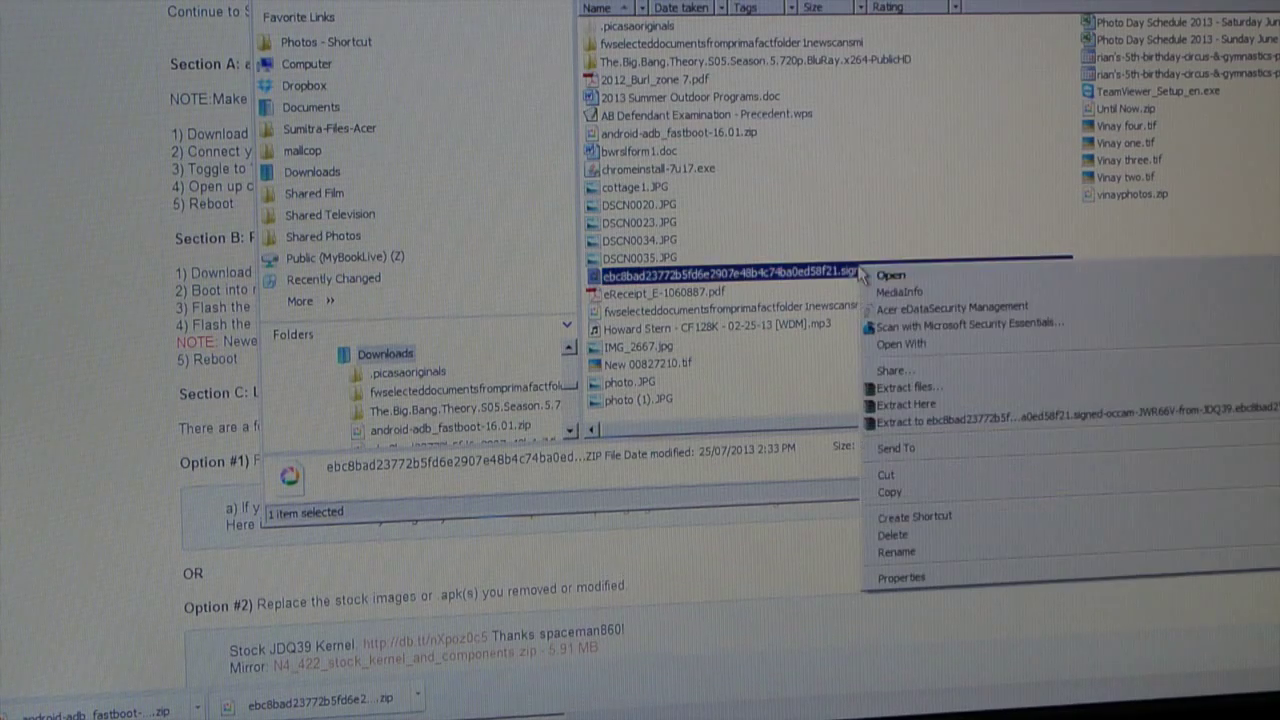
click(918, 556)
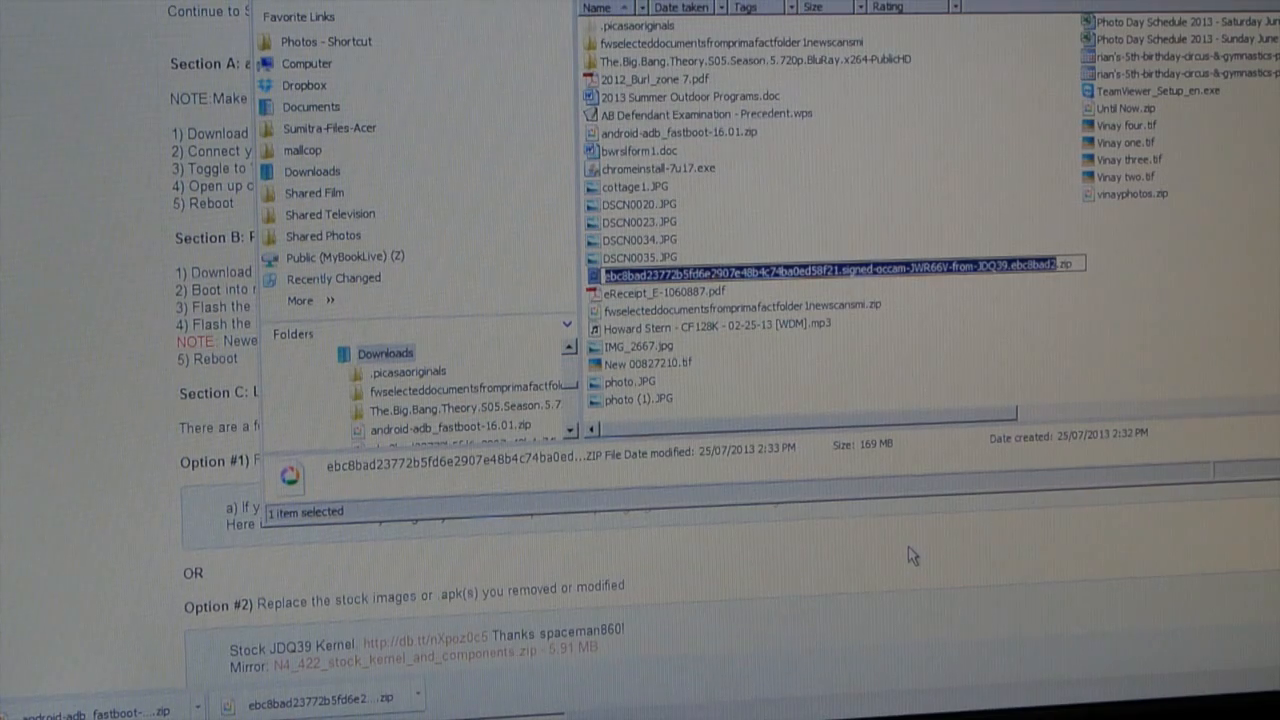
text(update)
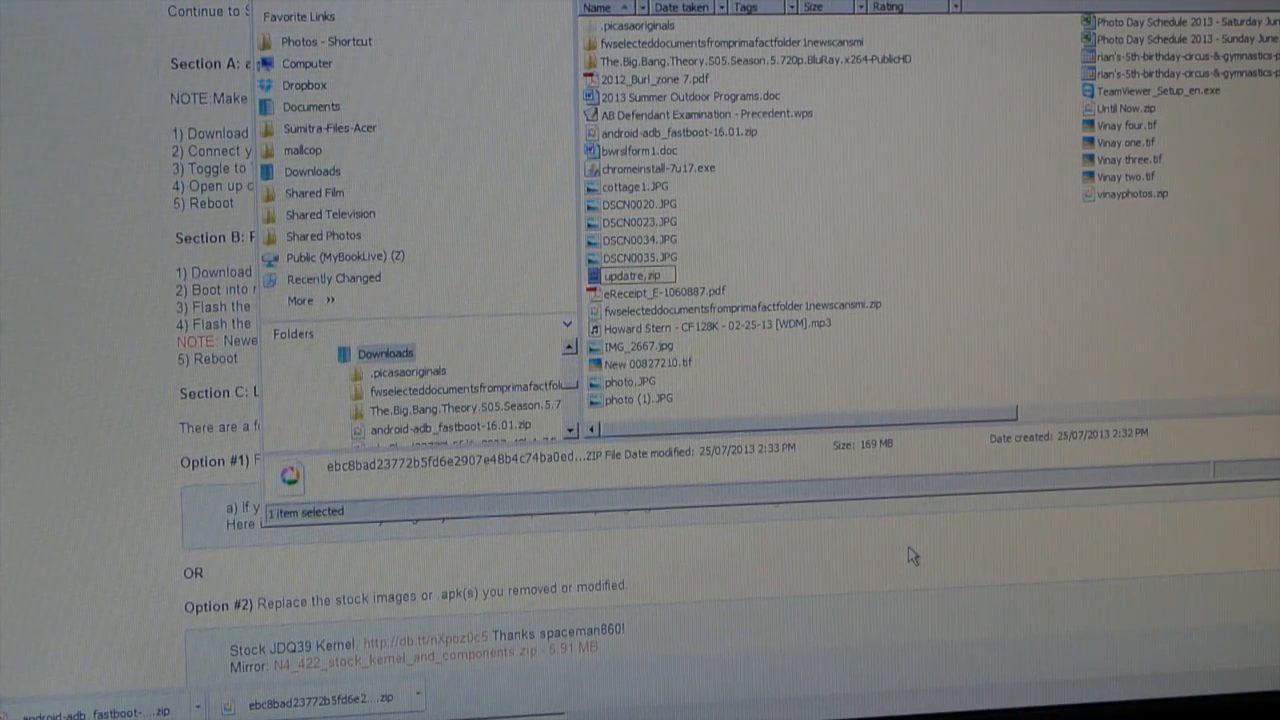
key(Return)
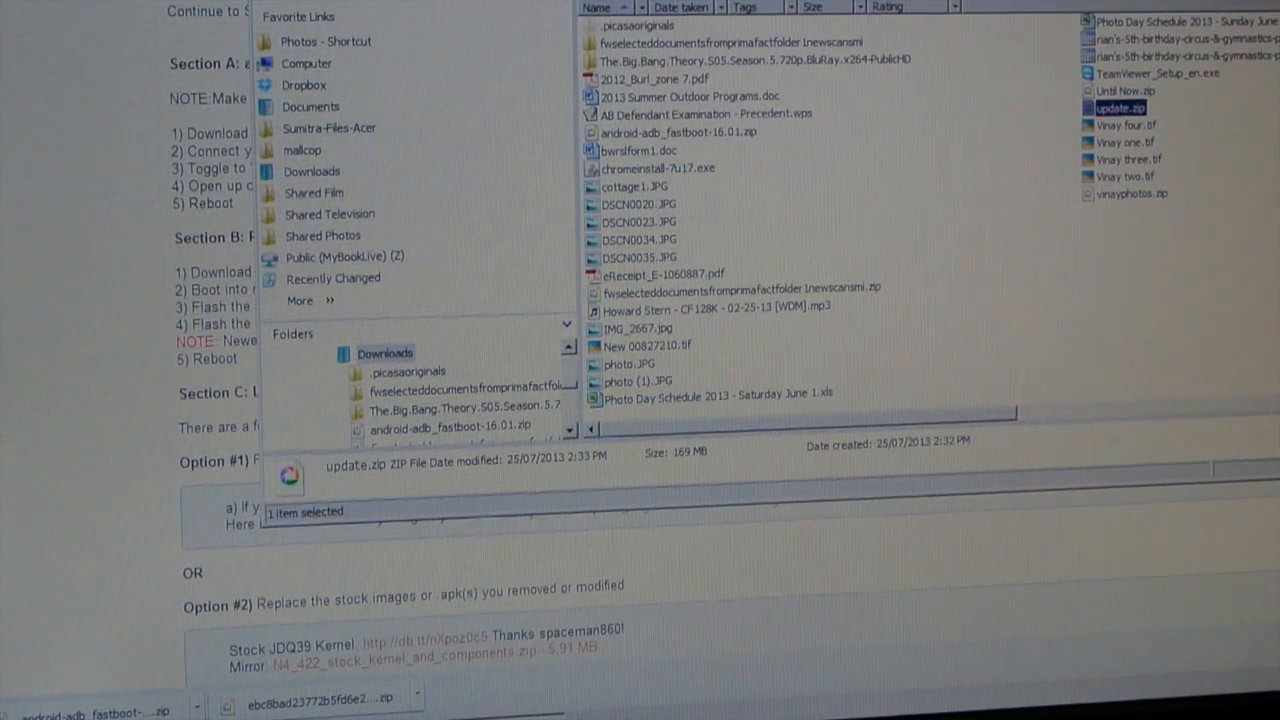
key(alt+Tab)
scroll(788, 64, up, 4)
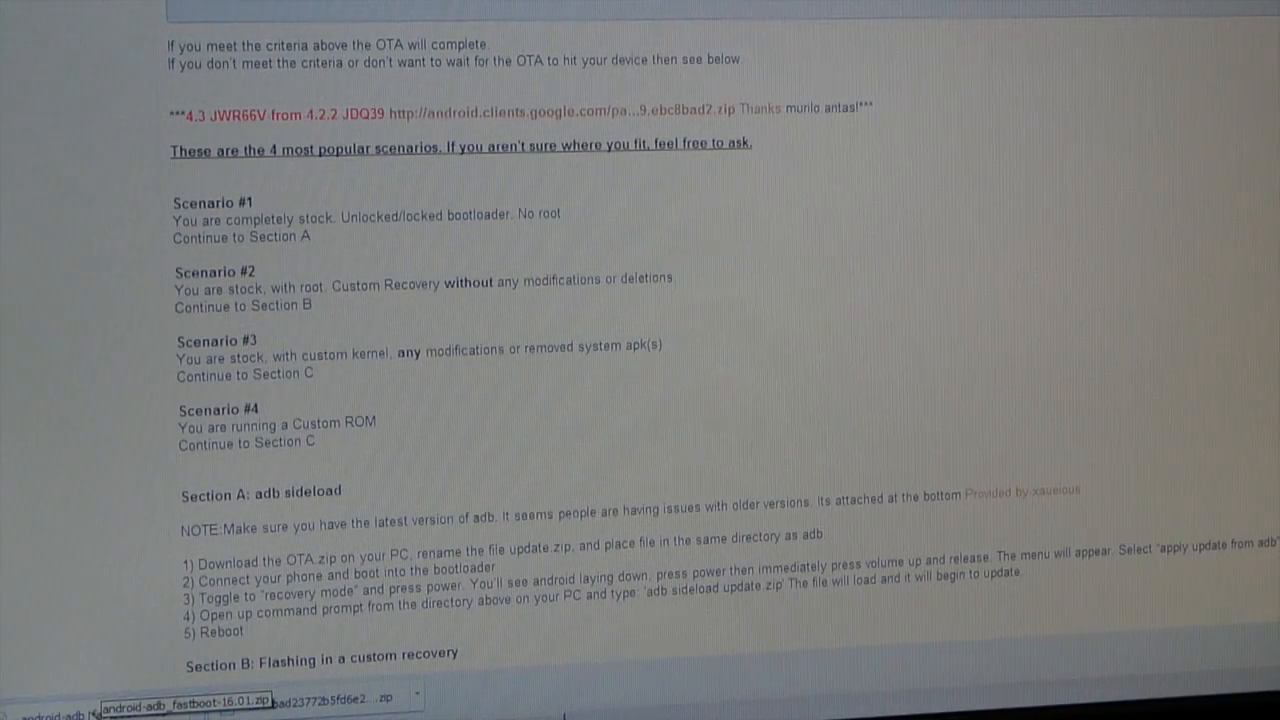
Step: Reveal the downloaded adb and fastboot zip in Downloads and start a WinRAR Extract files... on it
click(200, 705)
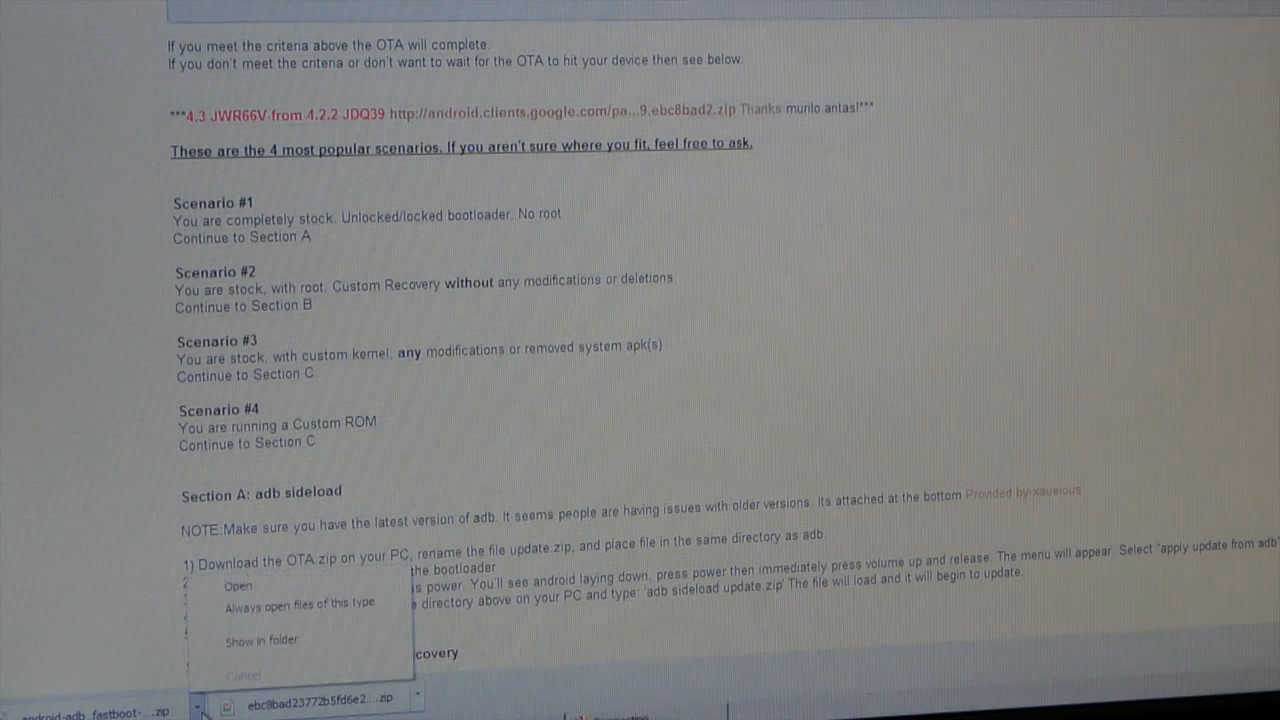
click(262, 640)
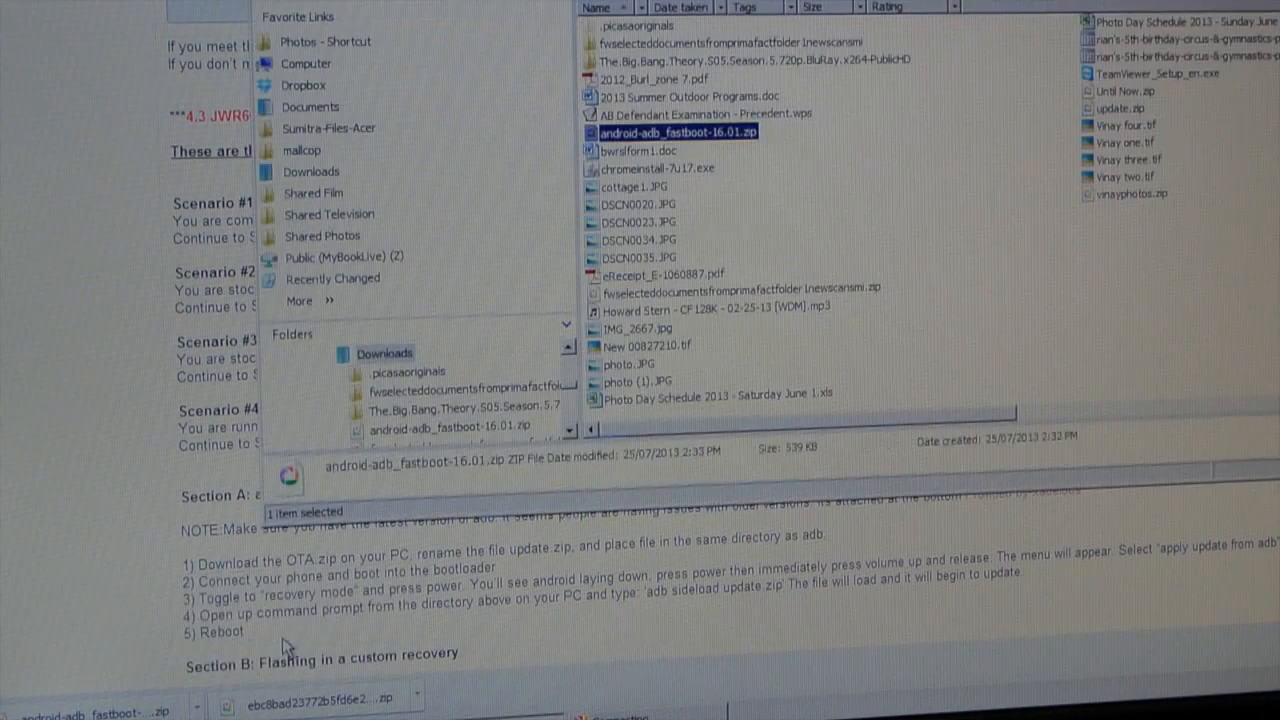
right_click(680, 132)
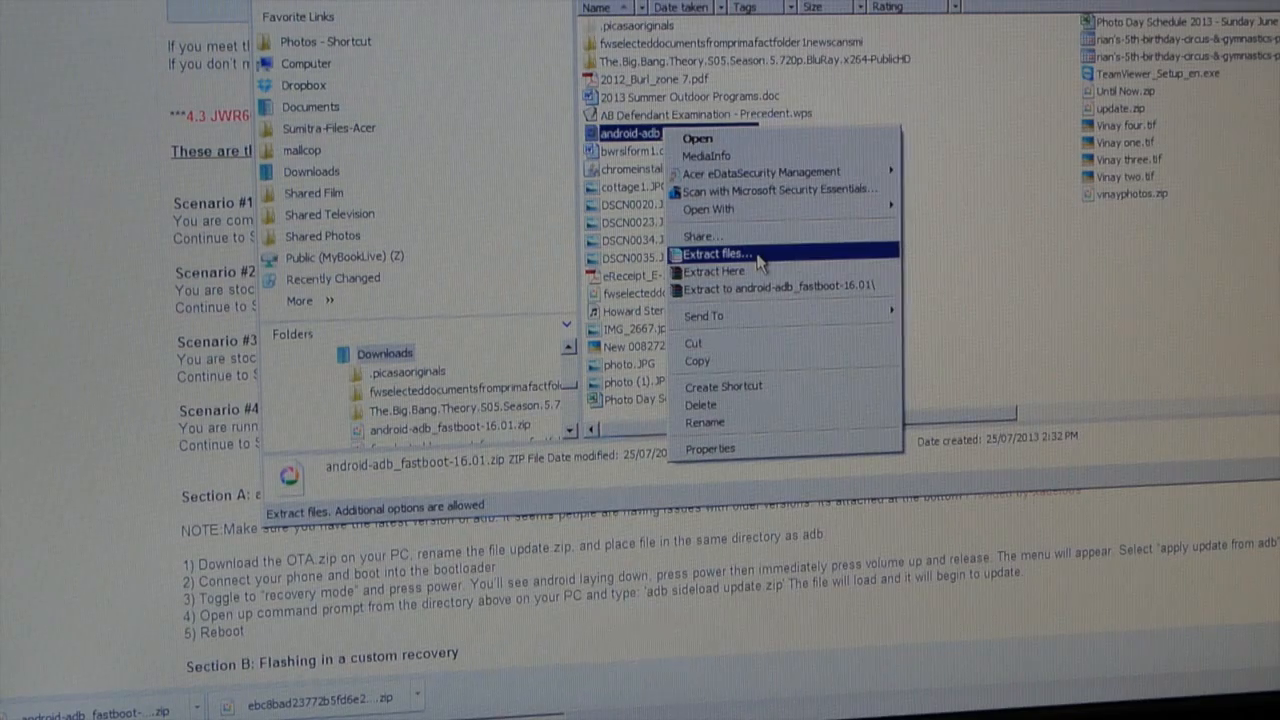
click(715, 254)
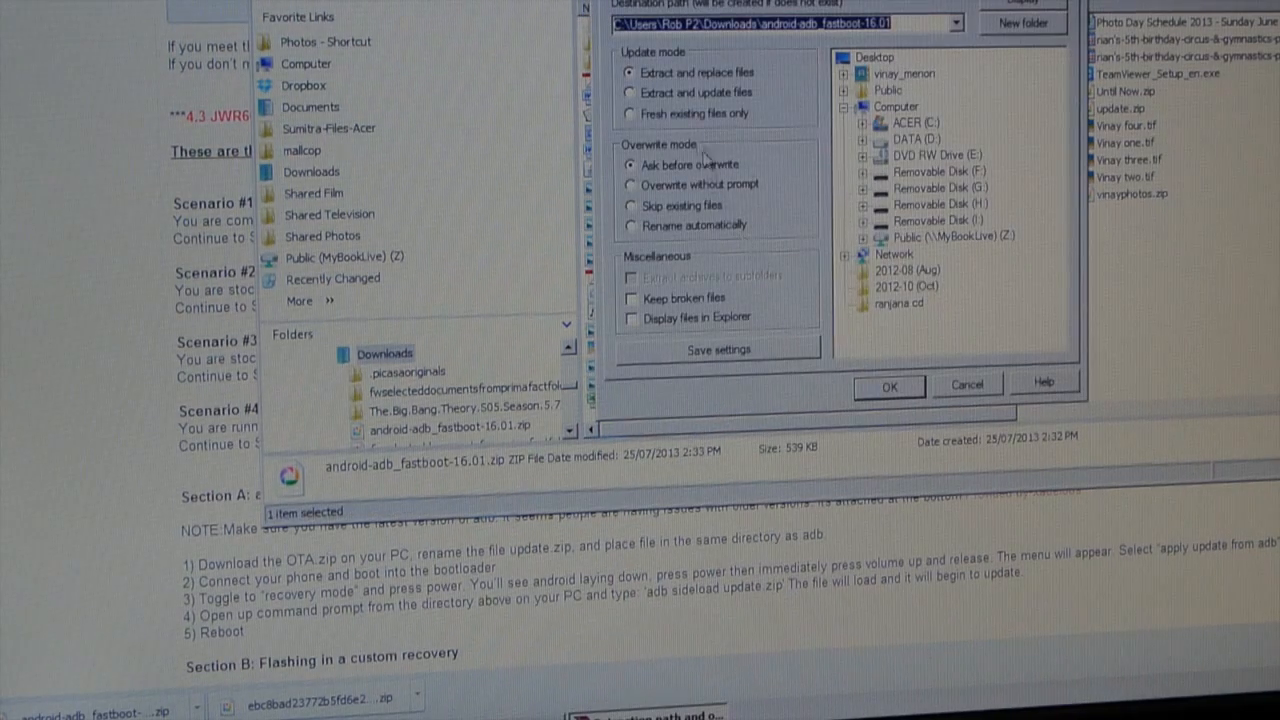
Step: Change the extraction destination to C:\android-adb_fastboot-16.01 and run the extraction
click(634, 24)
drag(626, 24, 750, 22)
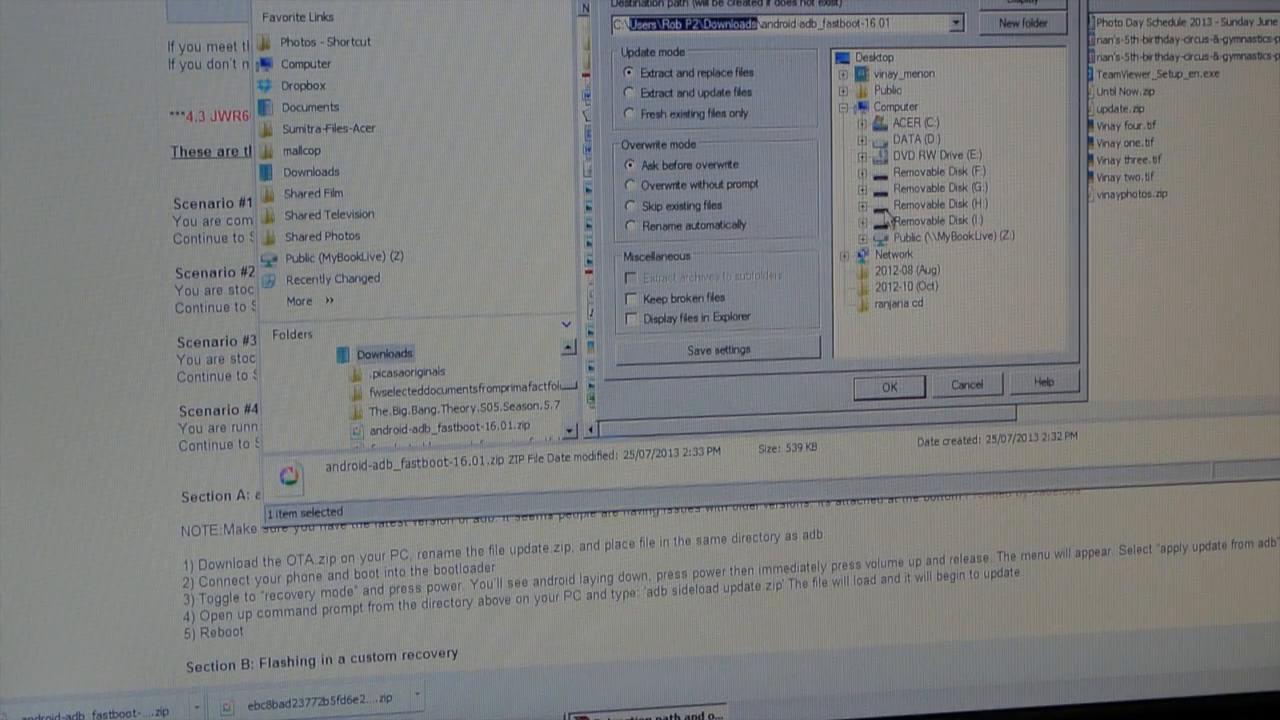
key(Delete)
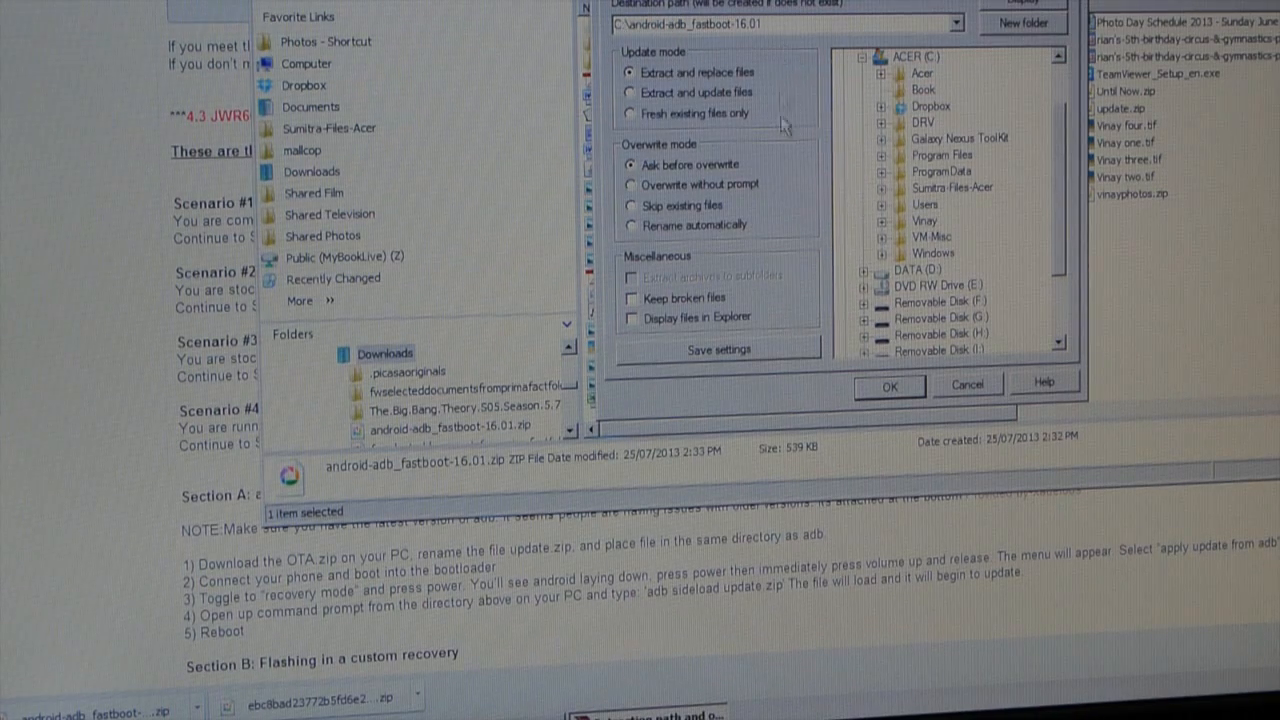
click(890, 386)
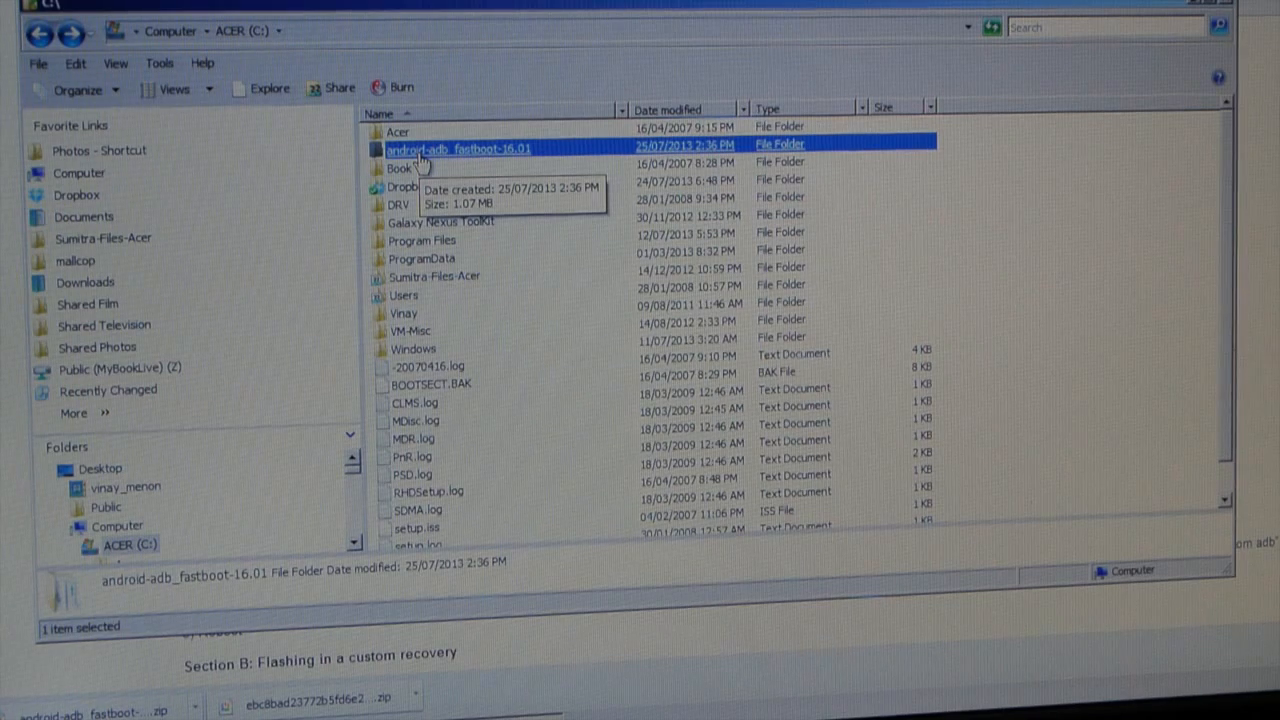
Step: Rename the C:\android-adb_fastboot-16.01 folder to adb
double_click(422, 152)
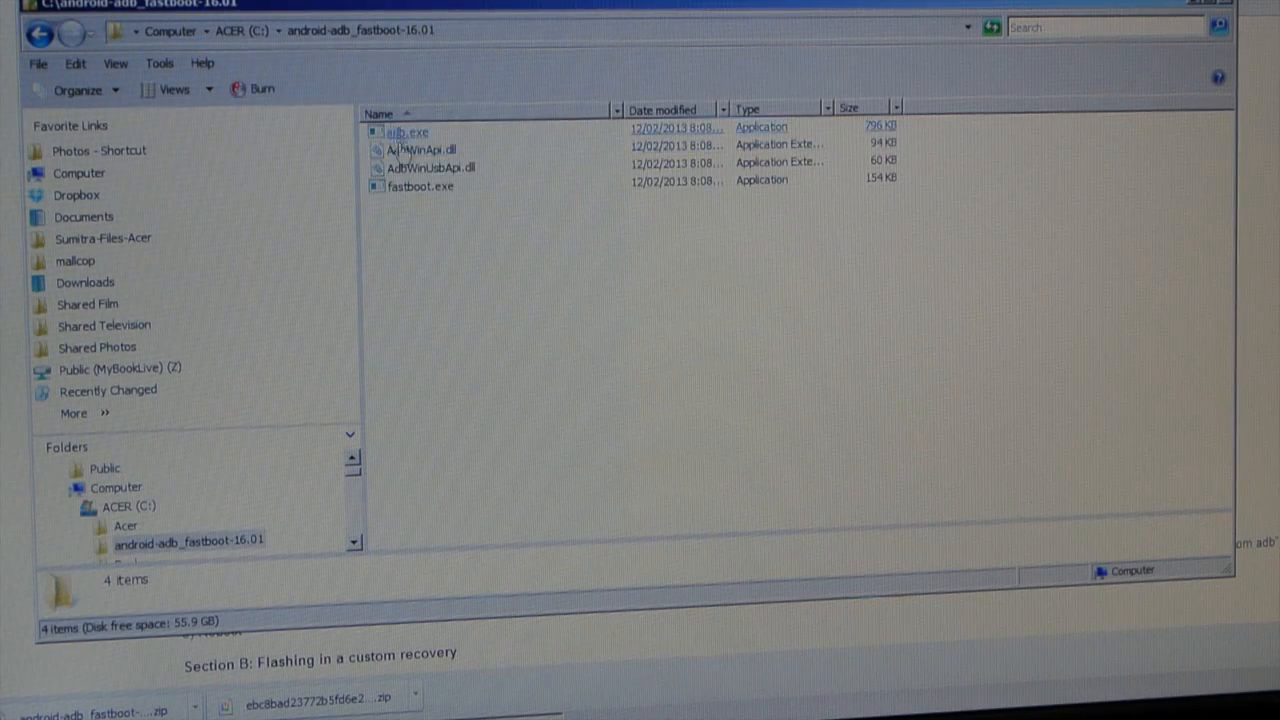
click(39, 32)
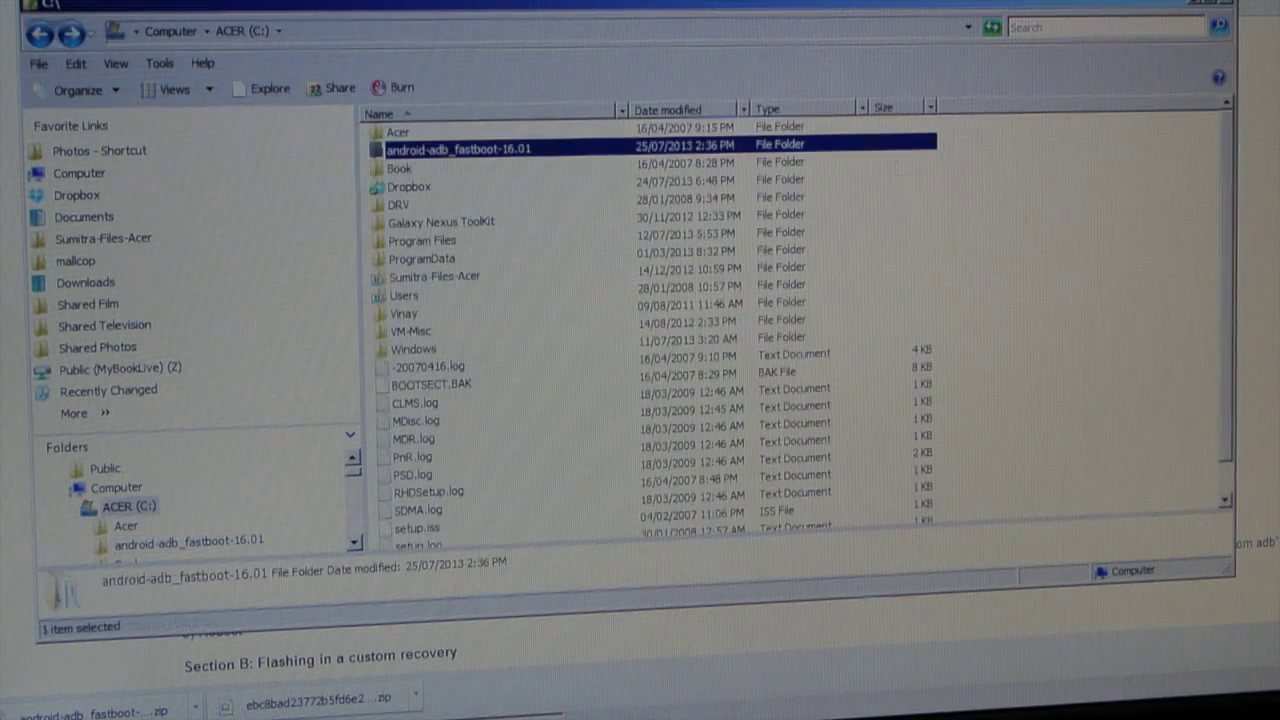
right_click(489, 160)
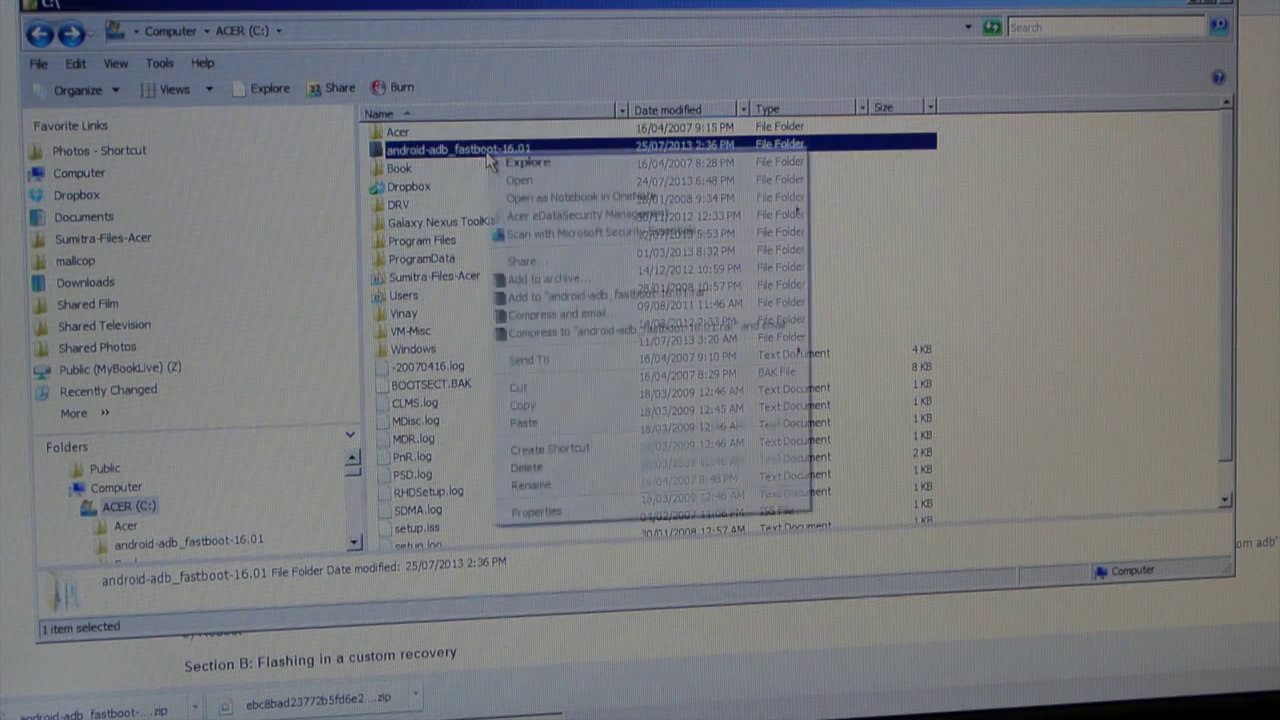
click(620, 489)
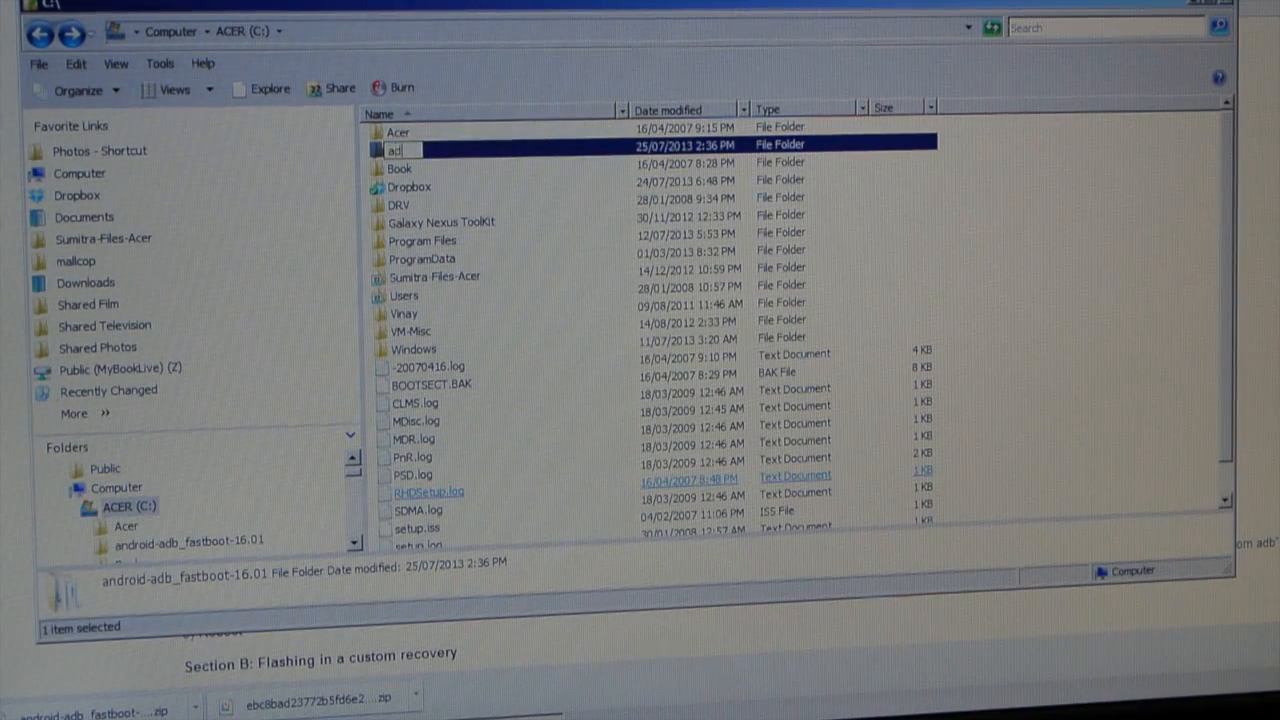
click(615, 480)
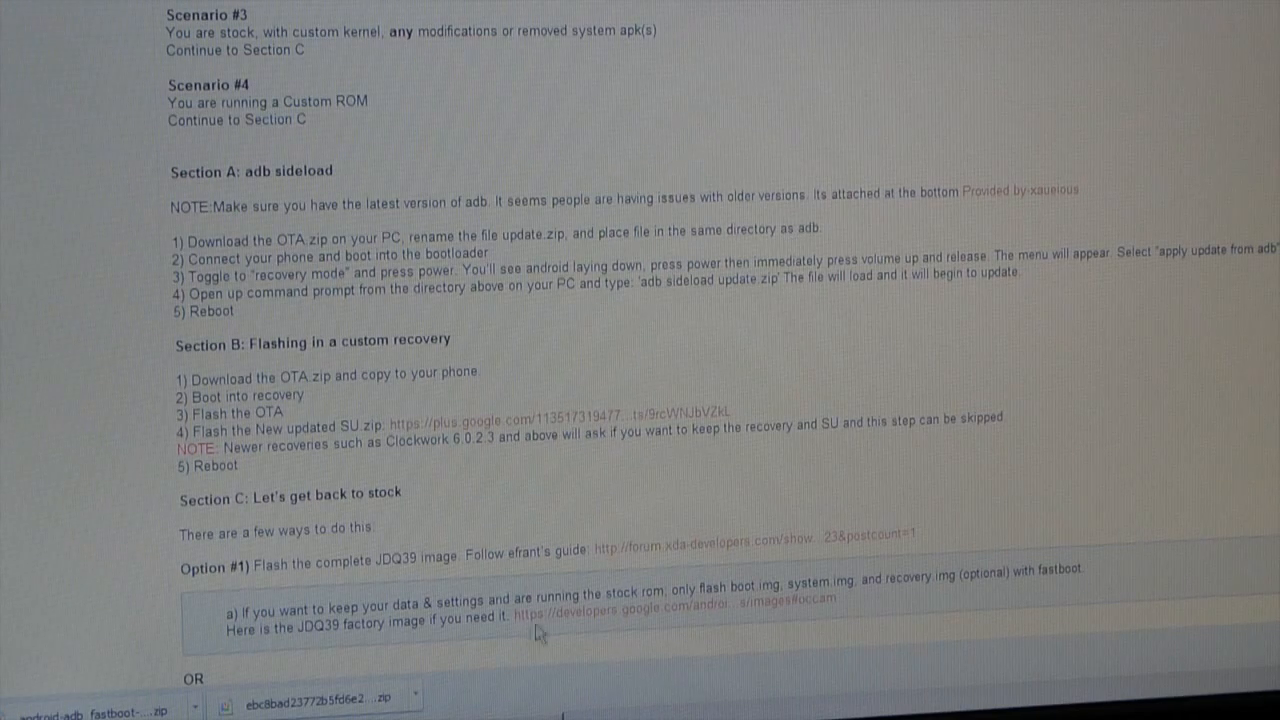
Step: Copy update.zip from the Downloads folder
key(alt+Tab)
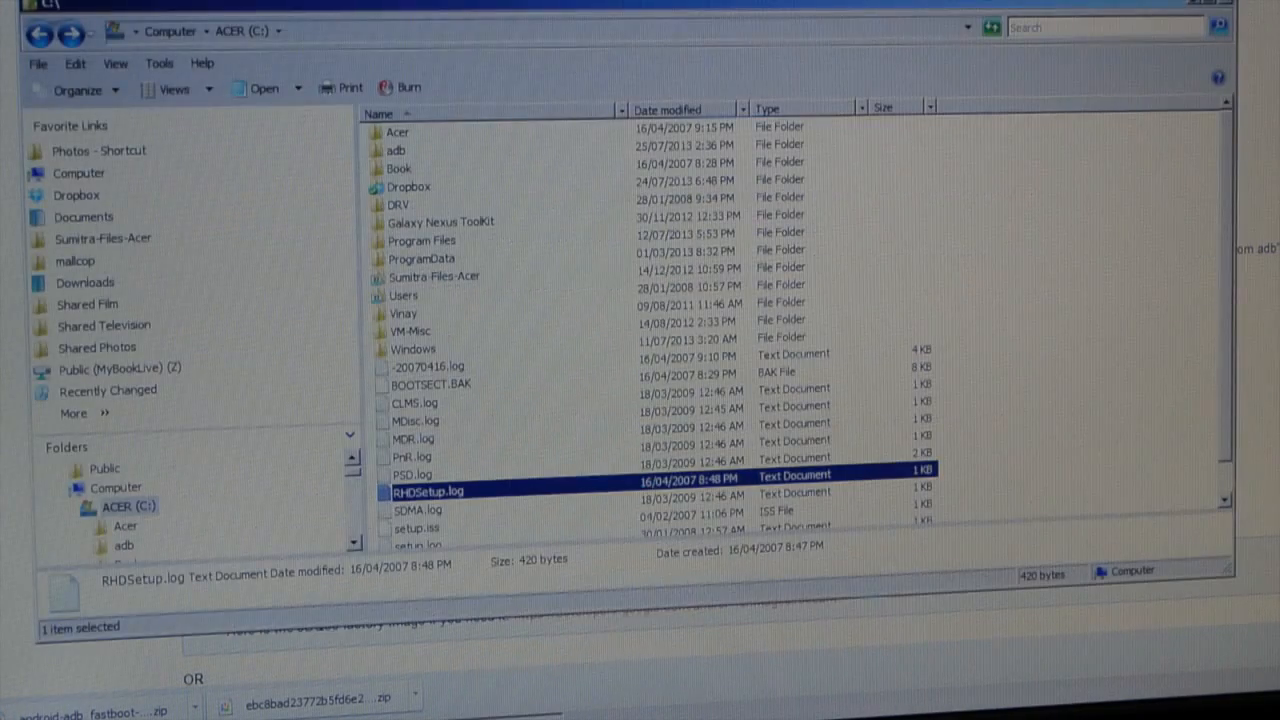
click(38, 36)
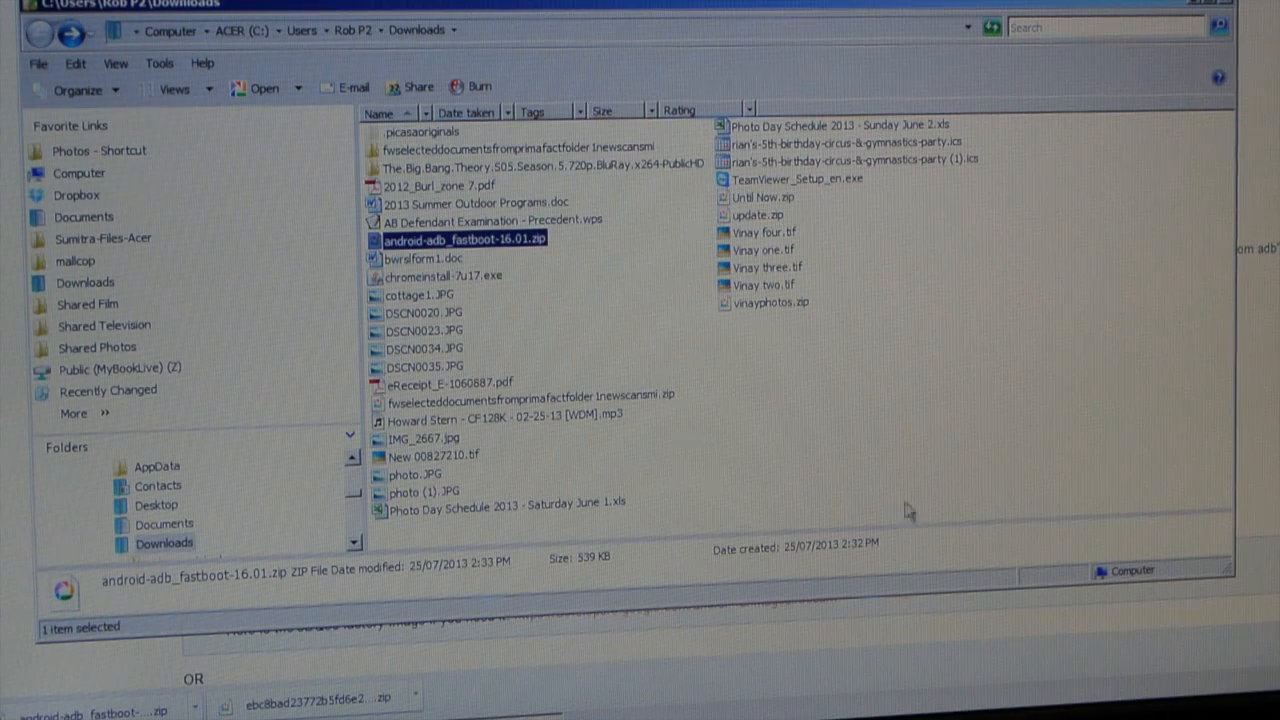
click(758, 215)
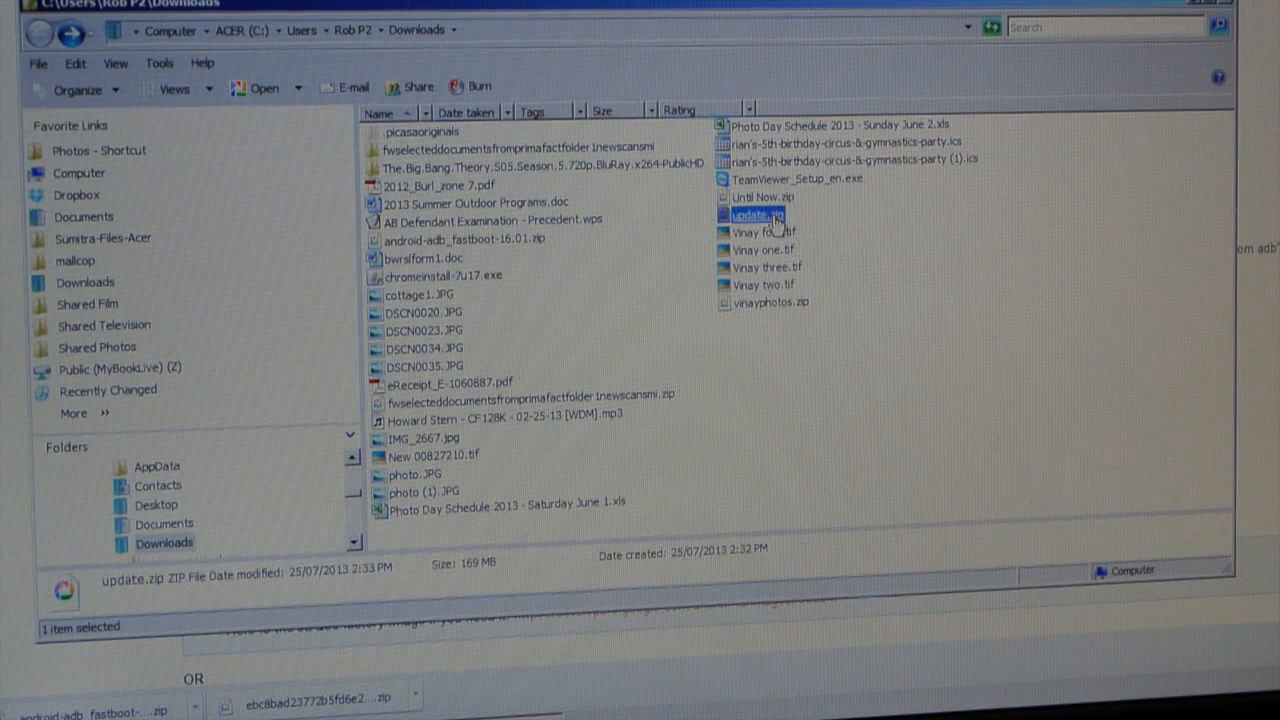
right_click(758, 215)
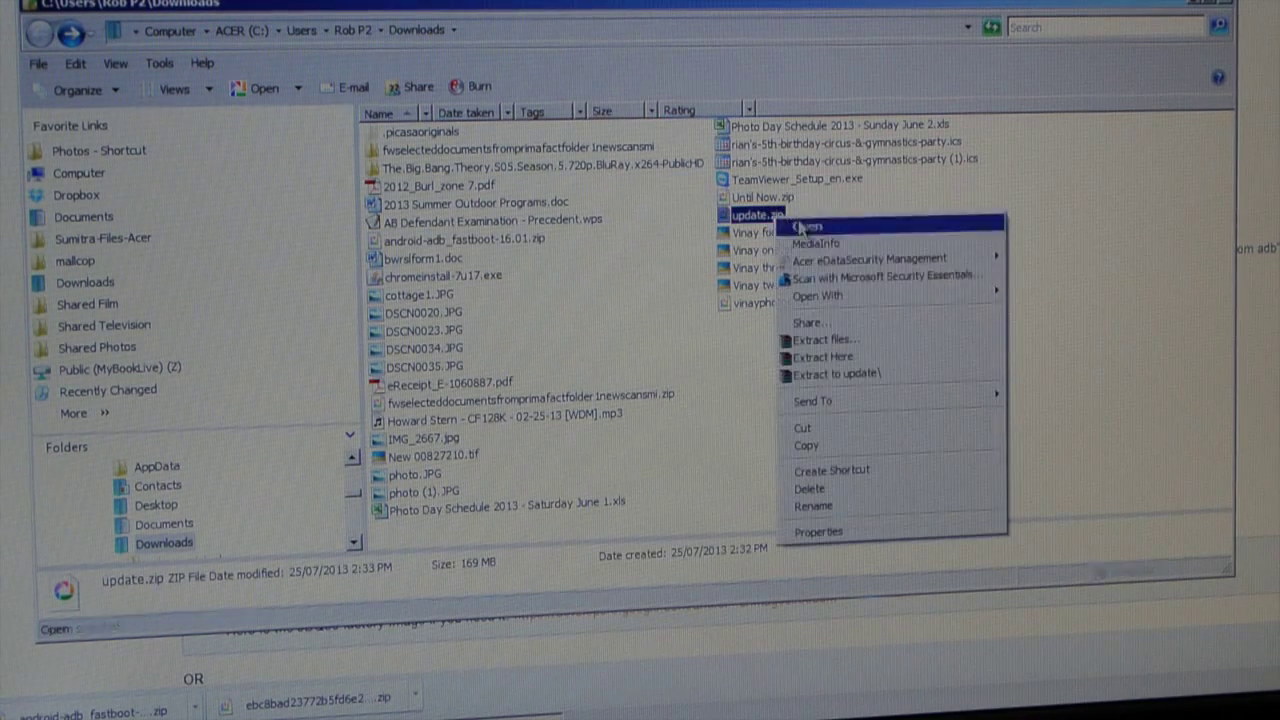
click(848, 450)
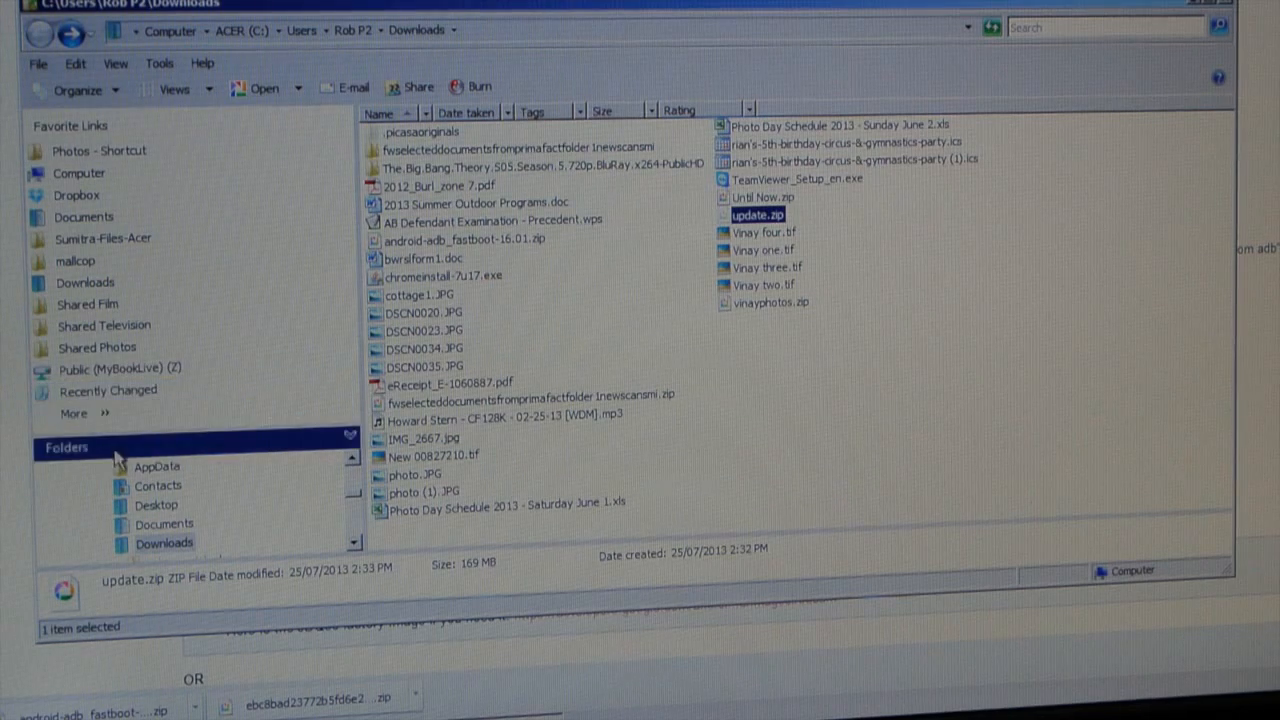
scroll(200, 500, up, 3)
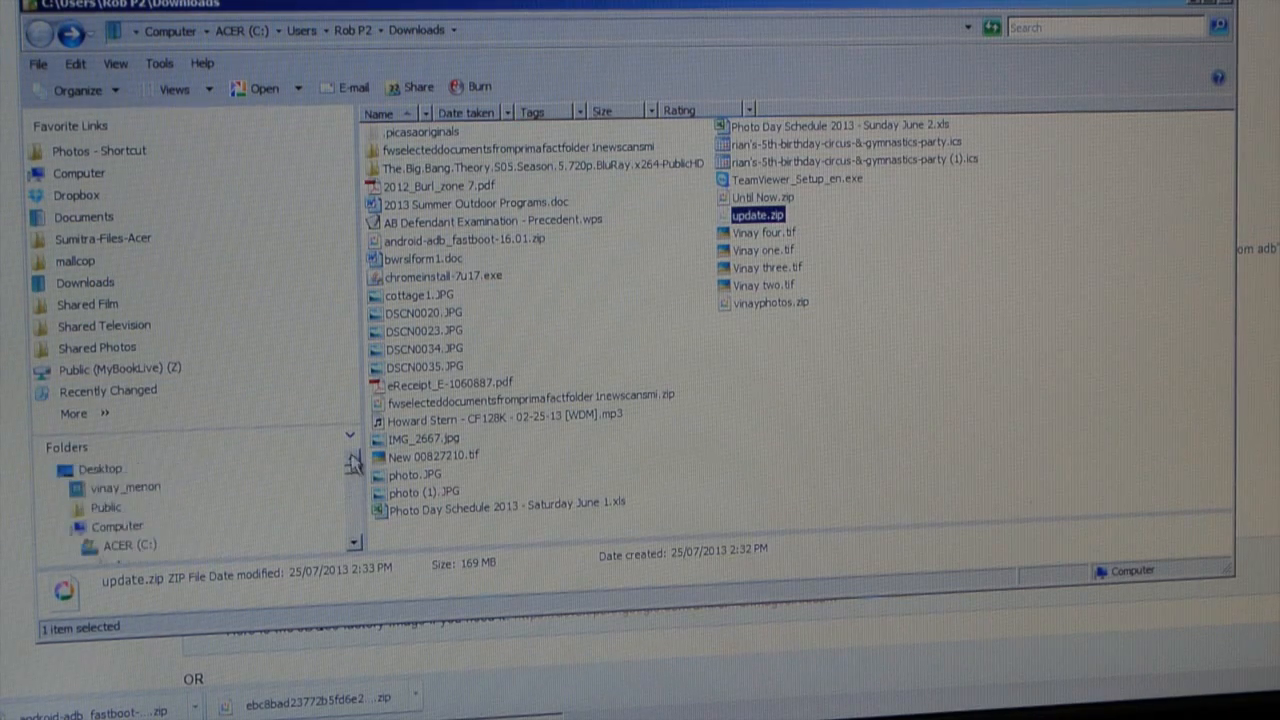
Step: Paste update.zip into C:\adb and close the Explorer window
click(122, 547)
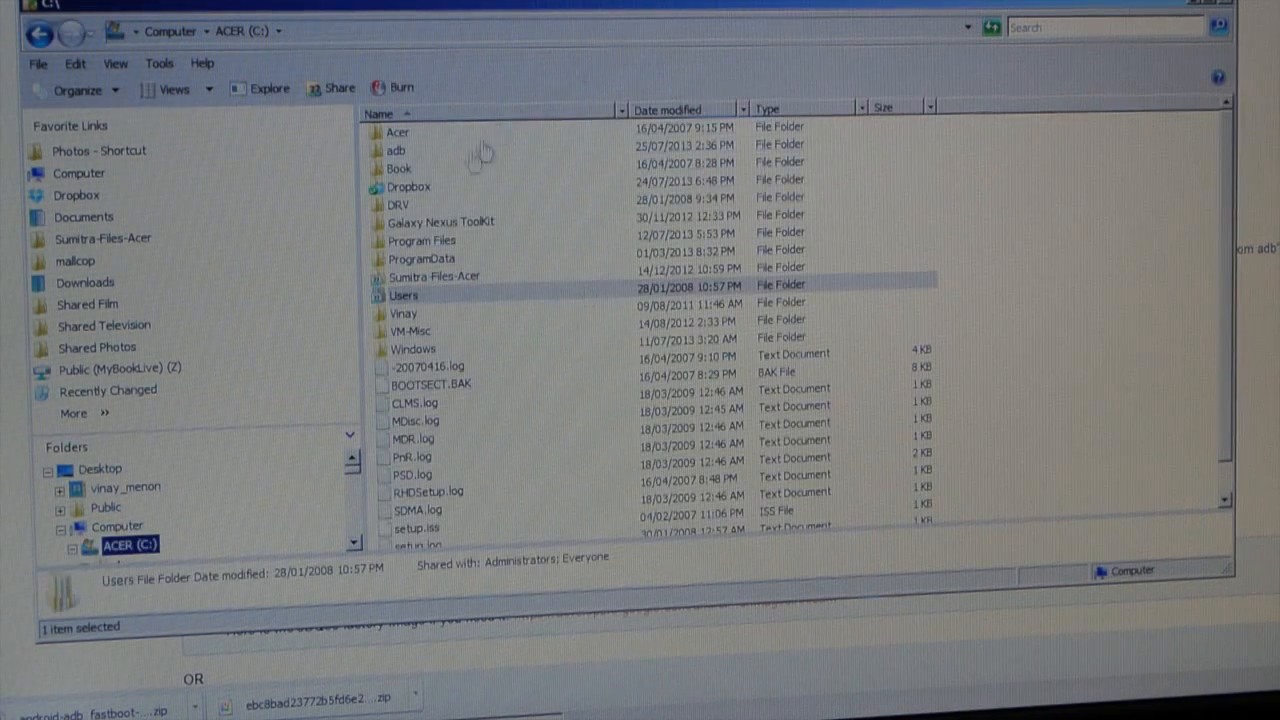
double_click(398, 150)
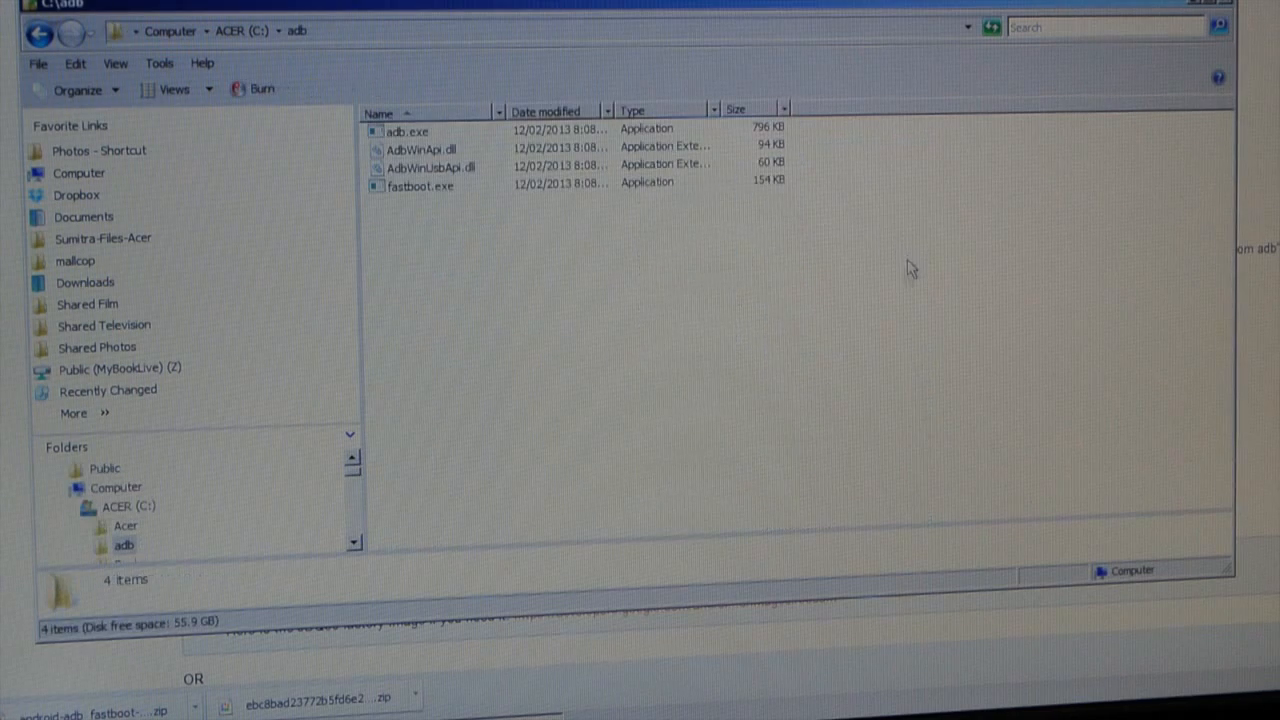
right_click(453, 234)
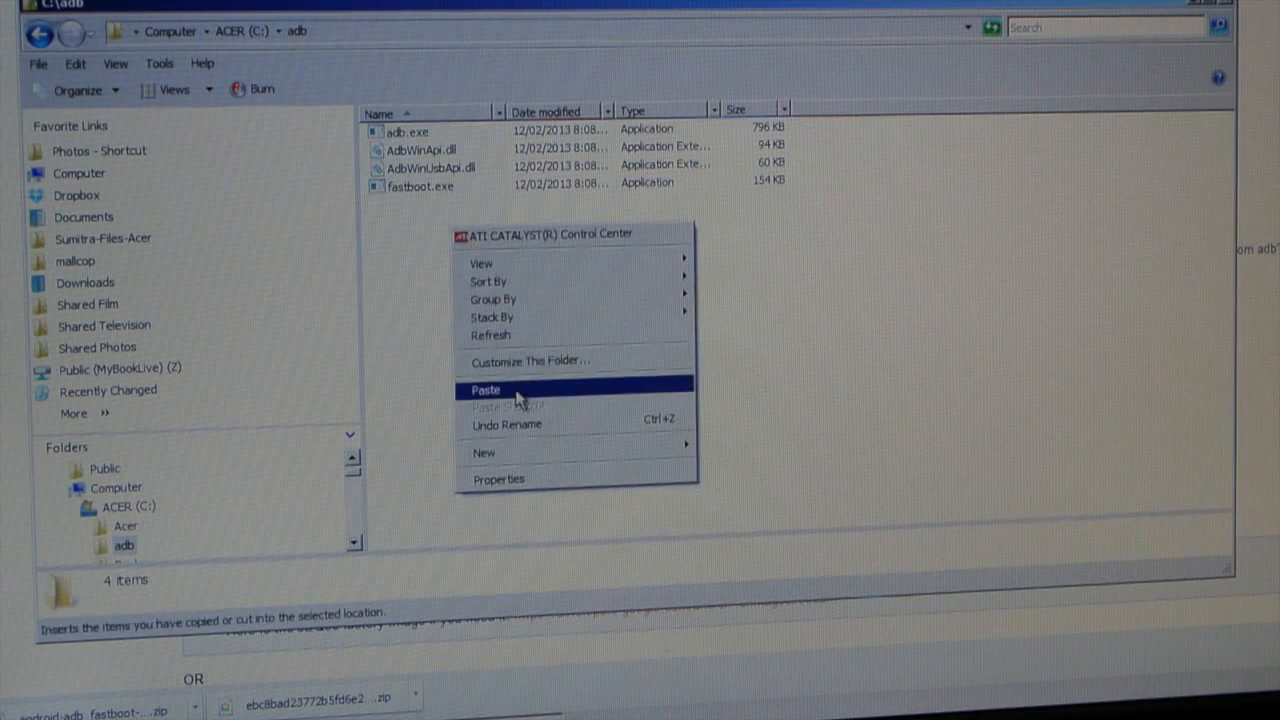
click(520, 398)
click(448, 298)
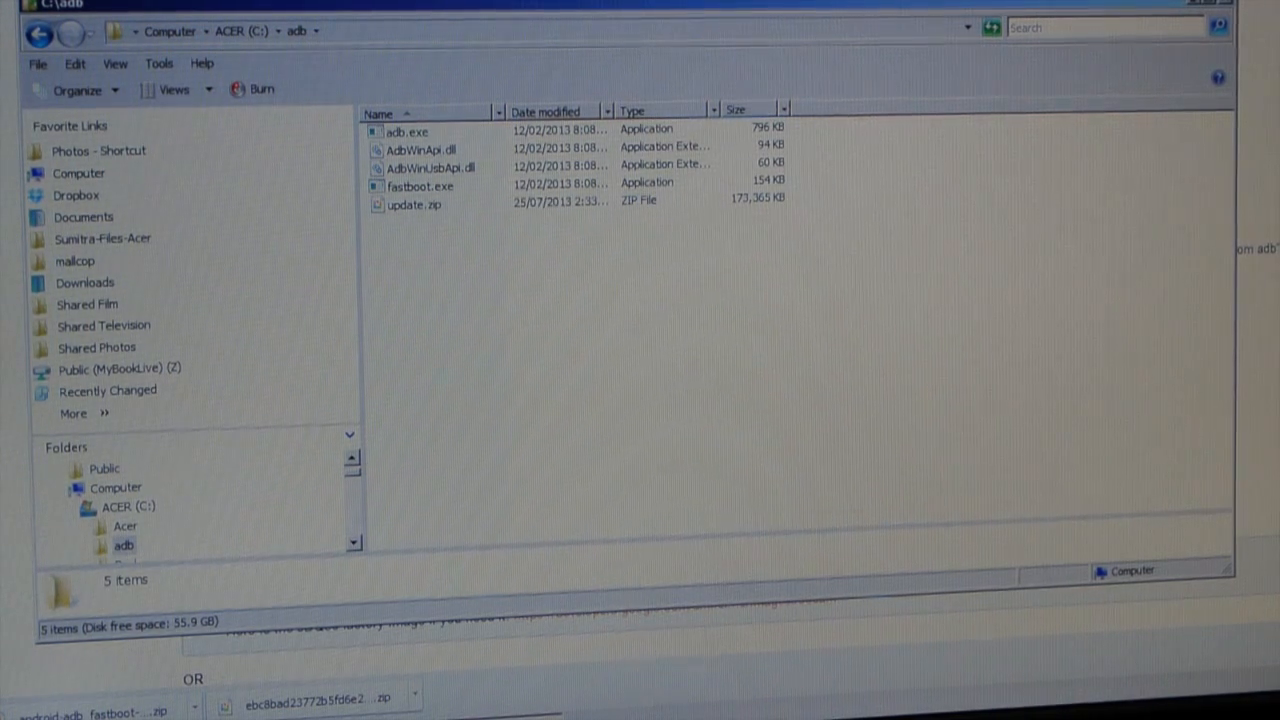
click(3, 155)
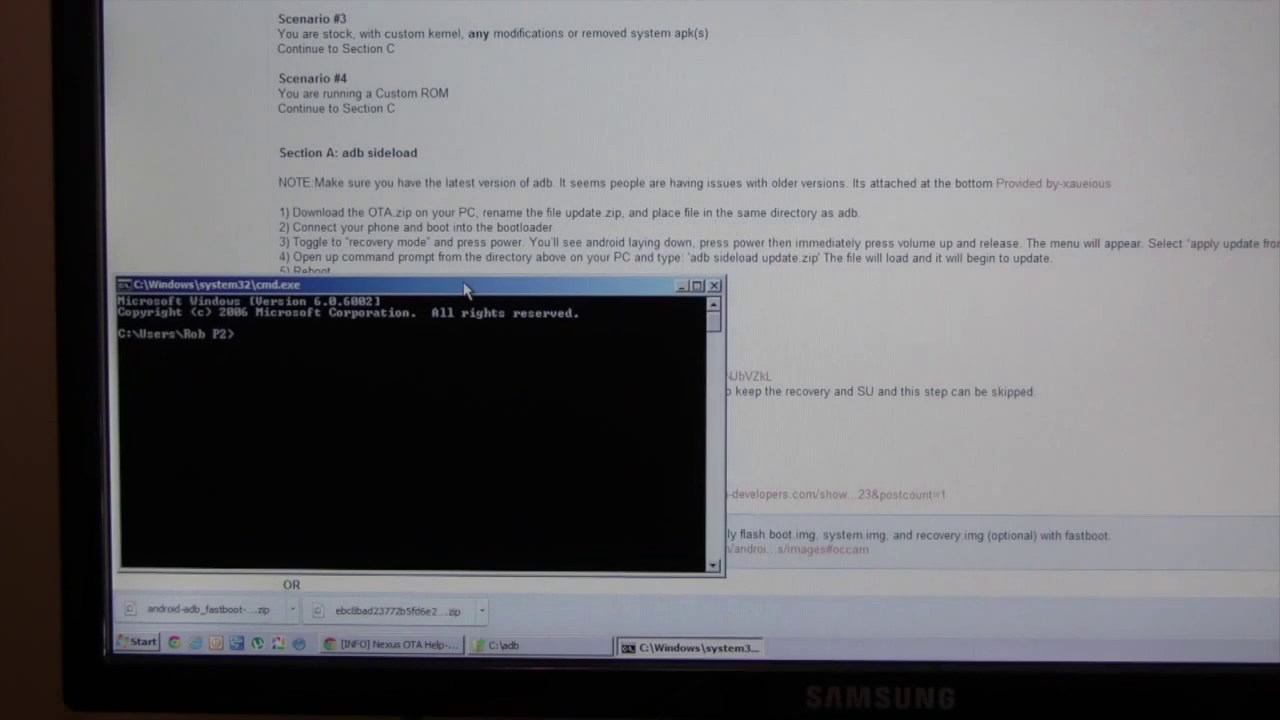
Step: From c:\adb, list the folder with dir and run adb sideload update.zip to the phone
mouse_move(470, 305)
mouse_down()
mouse_move(513, 322)
mouse_move(525, 283)
mouse_up()
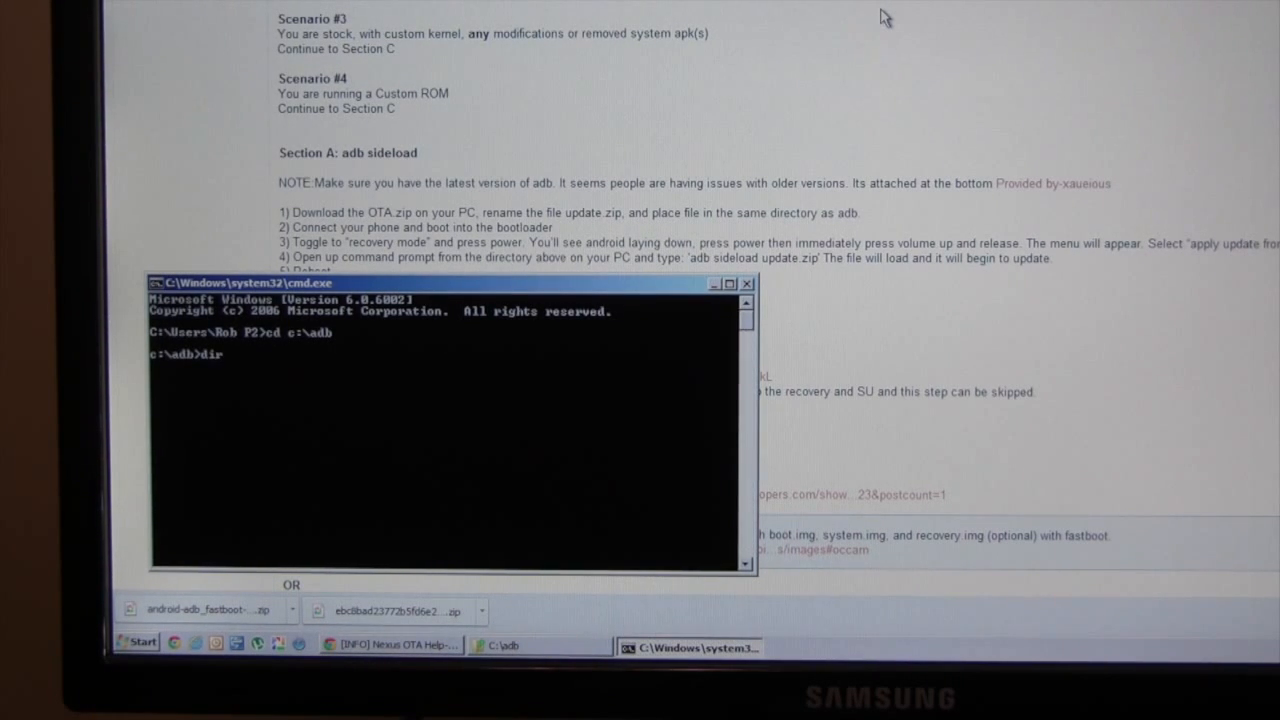
key(Return)
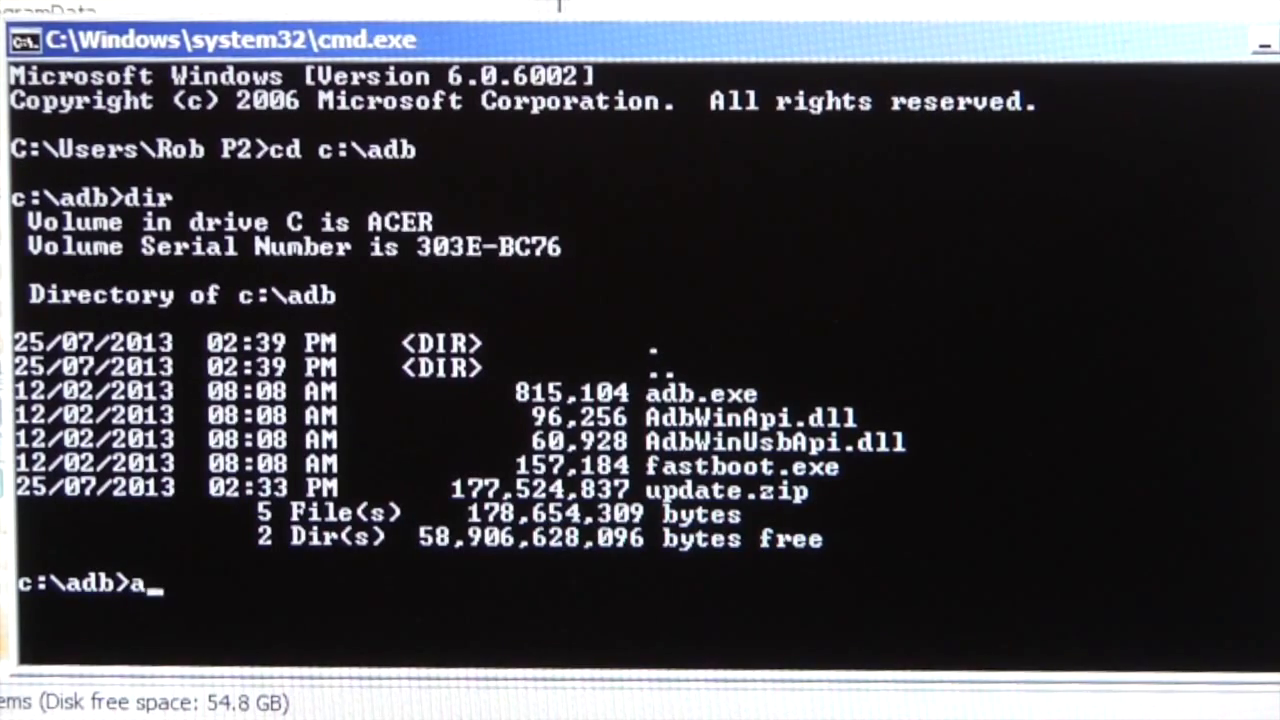
text(db)
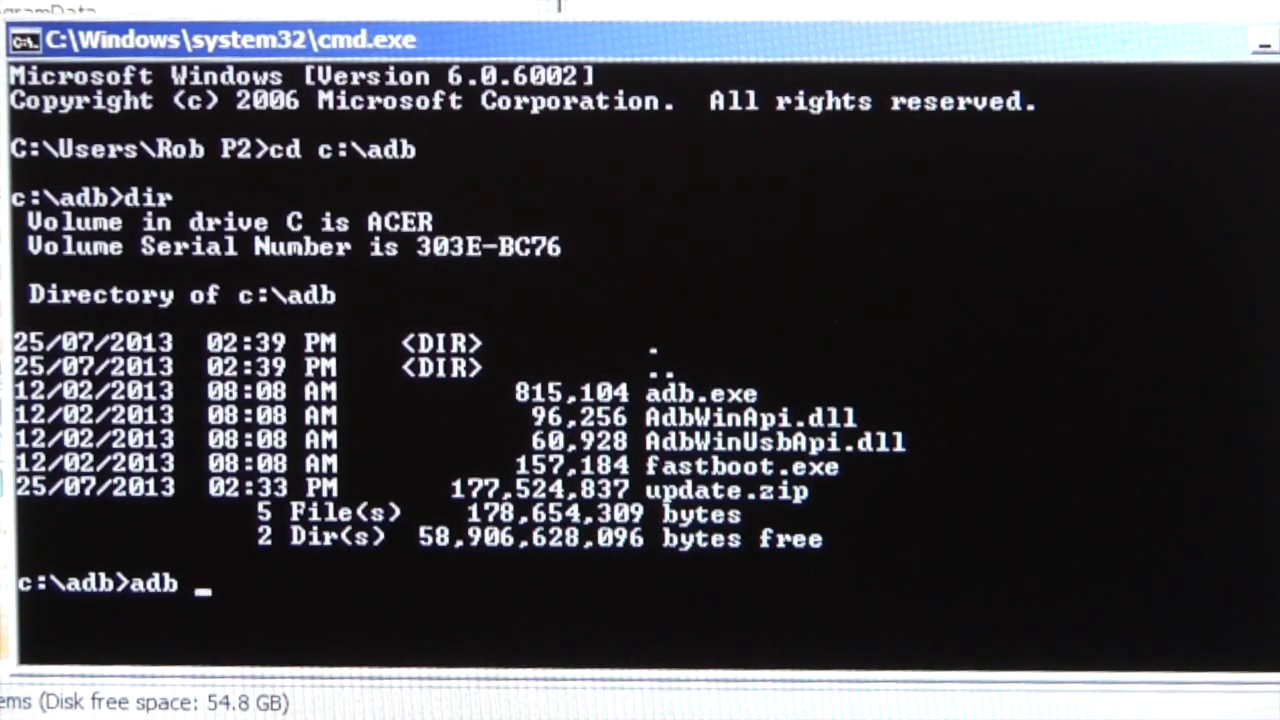
text(oad update.zip)
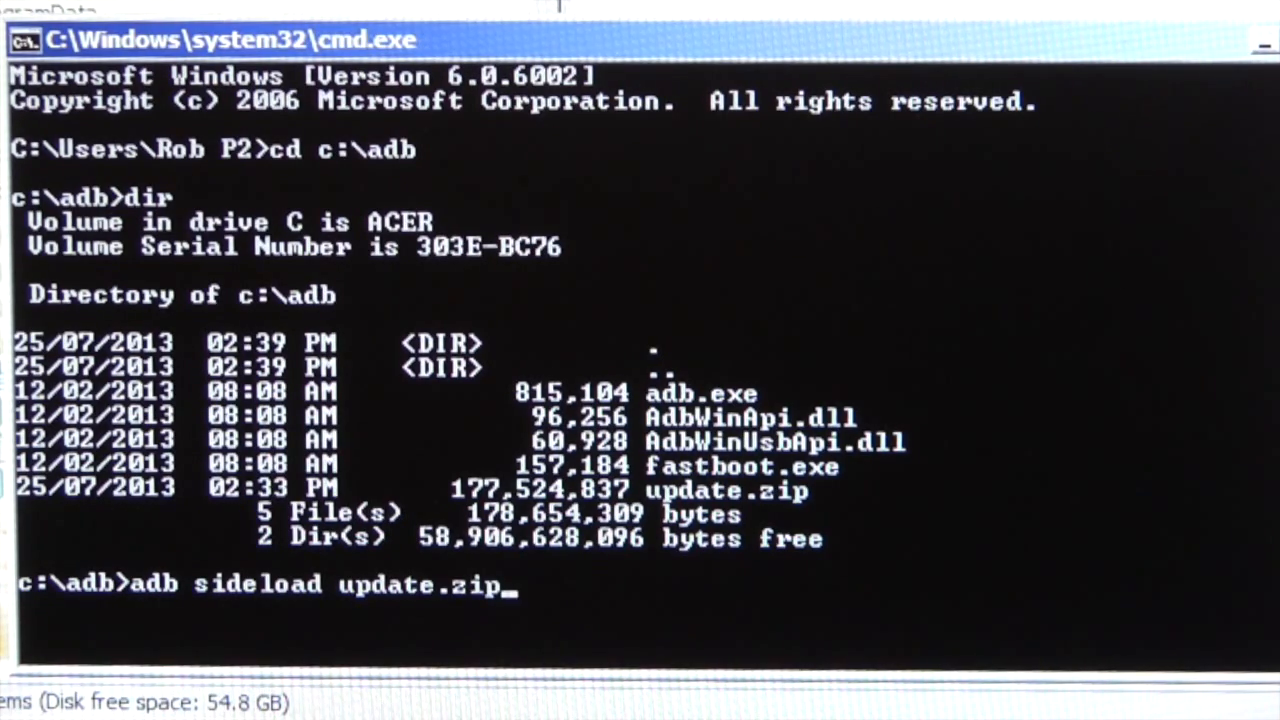
key(Return)
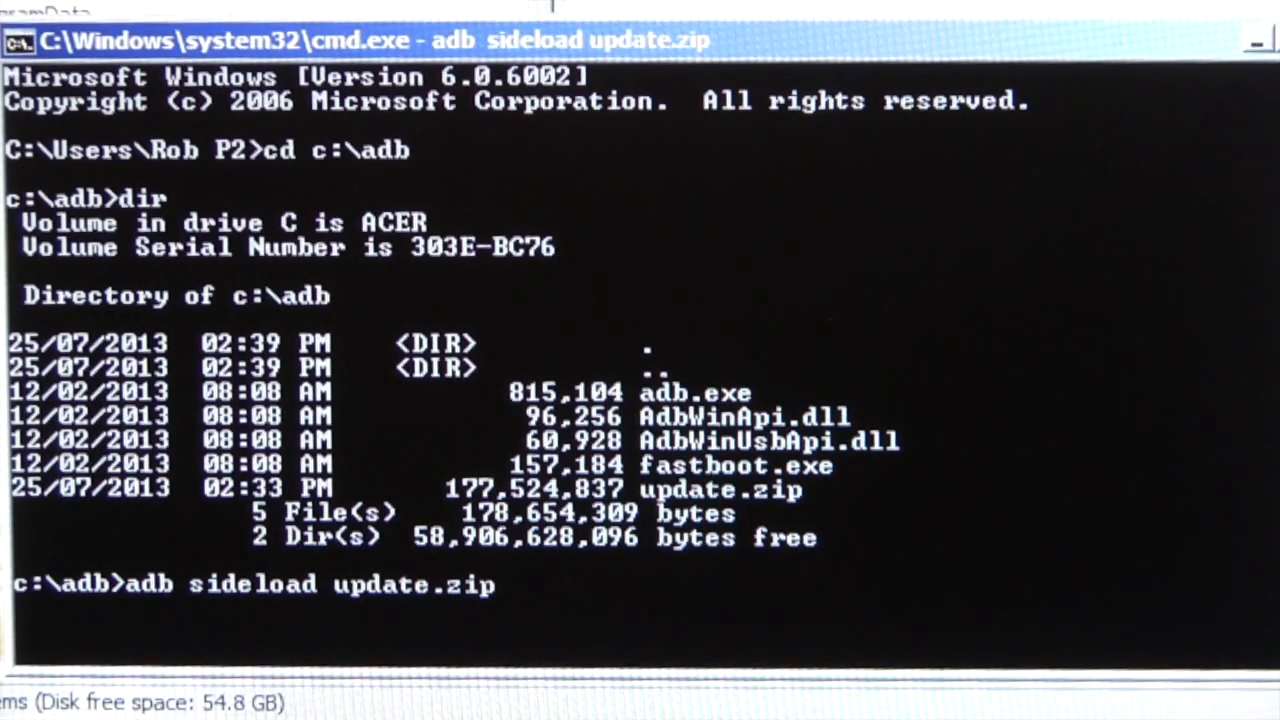